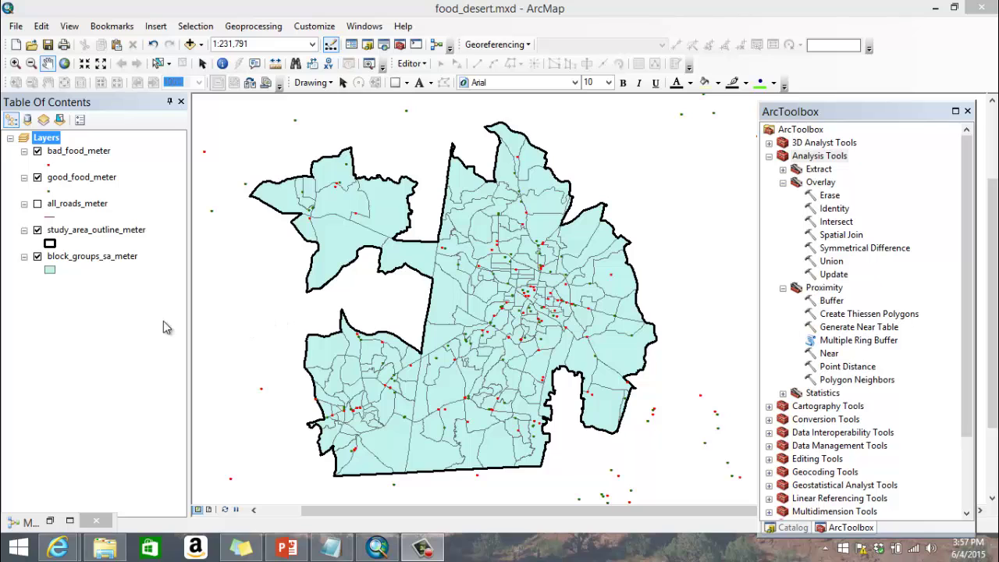
- Open the block_groups_sa_meter attribute table and scroll from NAMELSAD10 to the income and poverty fields
{"action": "left_click", "coordinate": [111, 256]}
{"action": "right_click", "coordinate": [111, 256]}
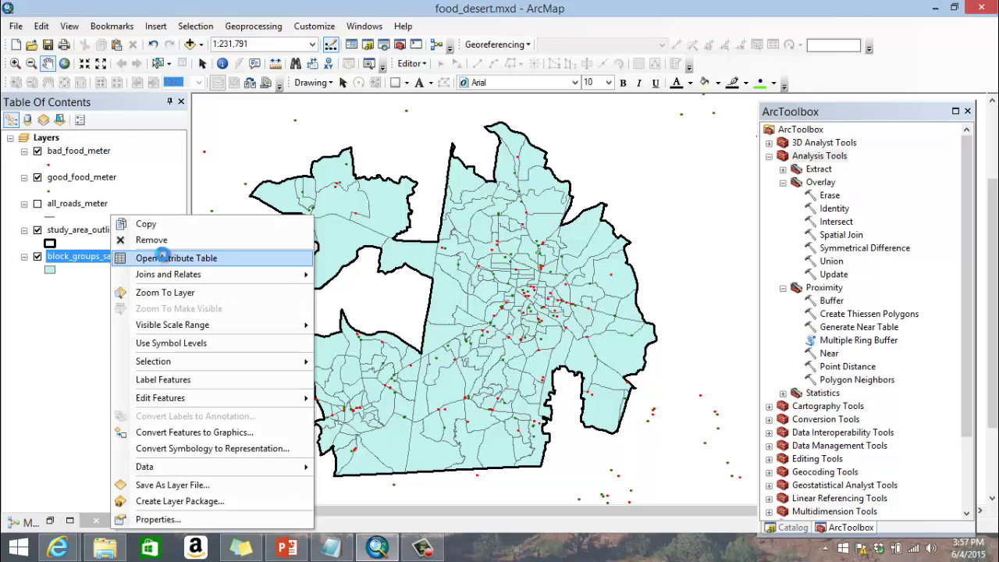
{"action": "left_click", "coordinate": [170, 258]}
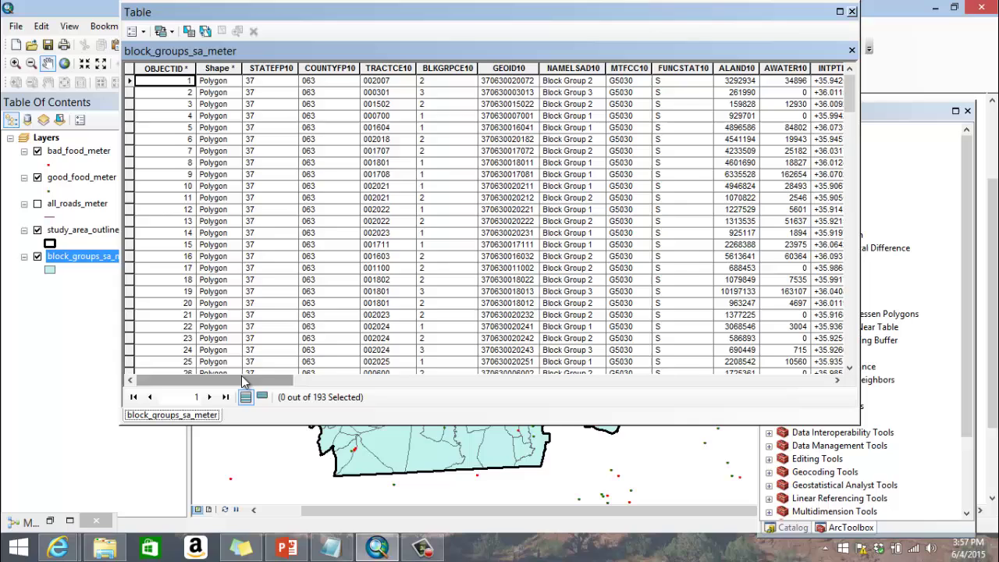
{"action": "left_click_drag", "start_coordinate": [242, 379], "coordinate": [360, 378]}
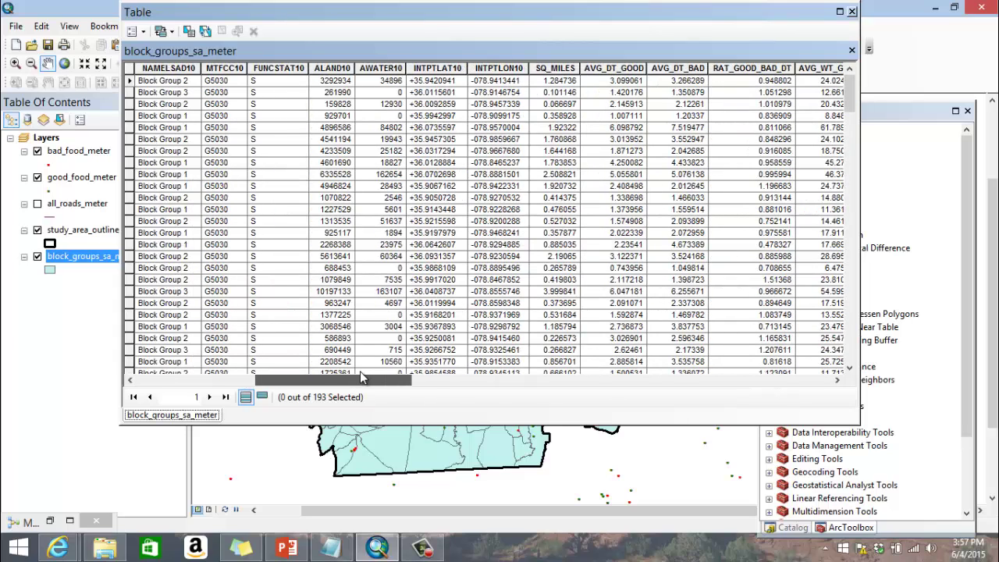
{"action": "left_click_drag", "start_coordinate": [360, 377], "coordinate": [638, 377]}
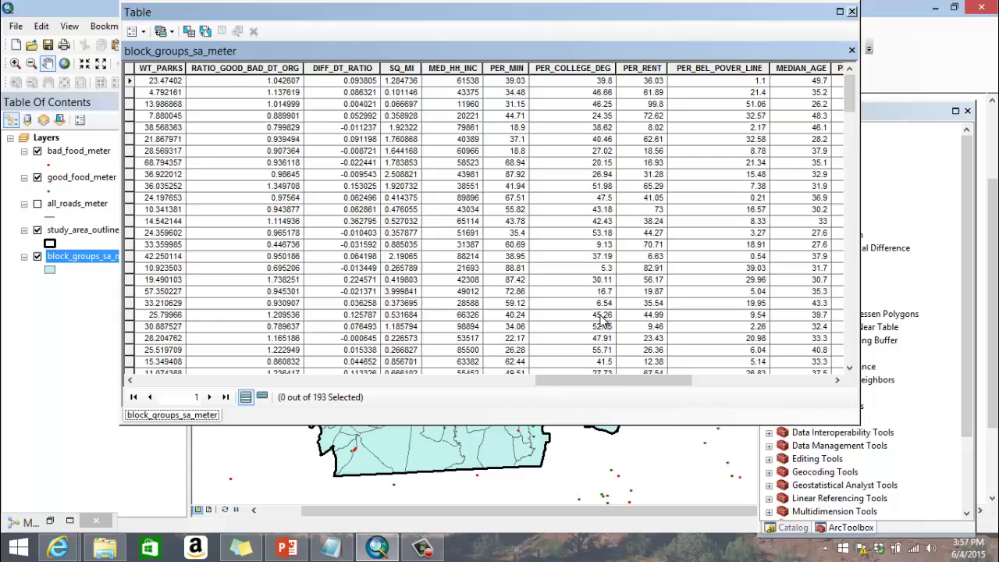
{"action": "left_click_drag", "start_coordinate": [611, 378], "coordinate": [306, 358]}
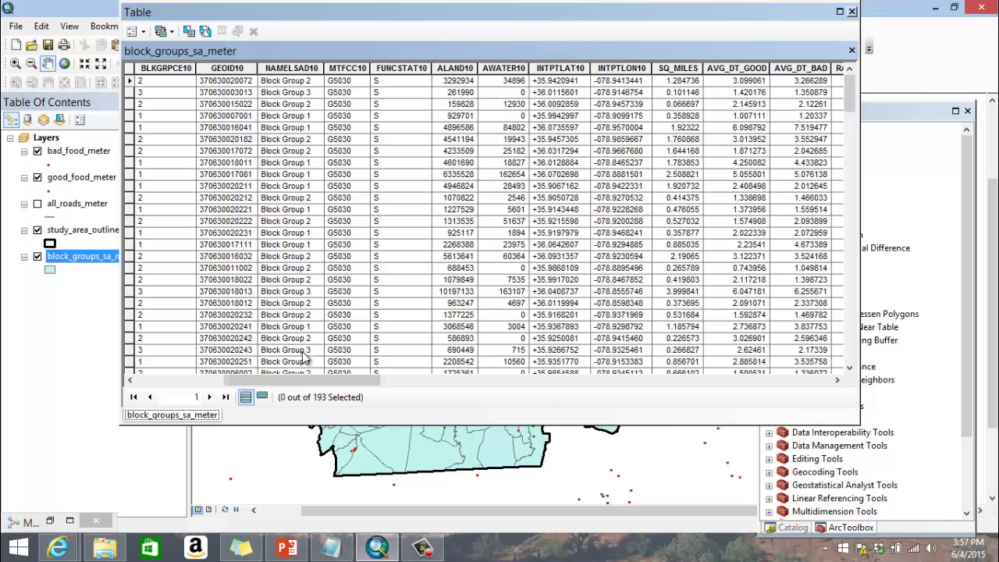
- Close the attribute table and preview the Proximity Buffer tool's dialog without running it
{"action": "left_click", "coordinate": [852, 11]}
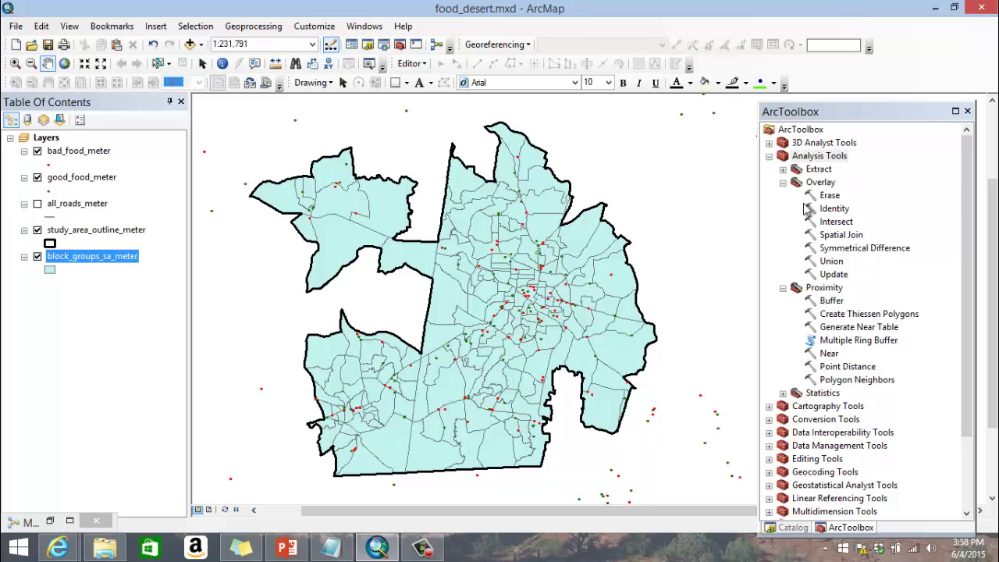
{"action": "double_click", "coordinate": [832, 301]}
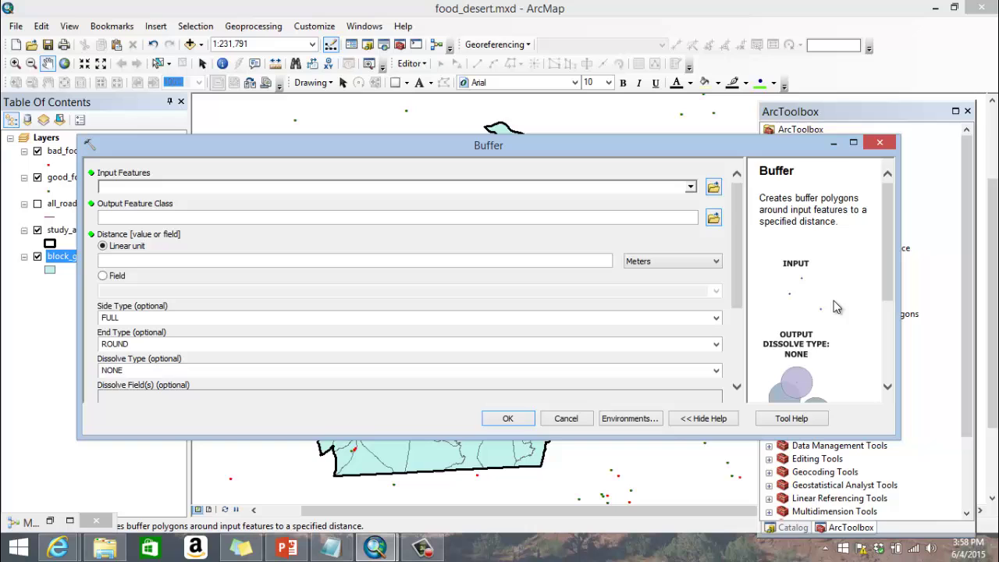
{"action": "left_click", "coordinate": [880, 142]}
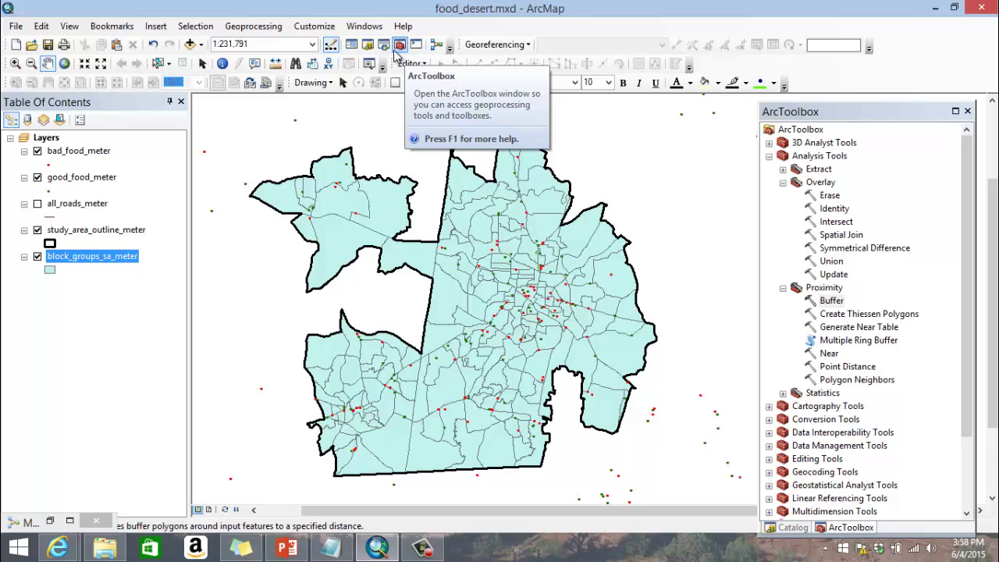
- Create a new ModelBuilder model and place a Buffer process on its canvas
{"action": "left_click", "coordinate": [439, 51]}
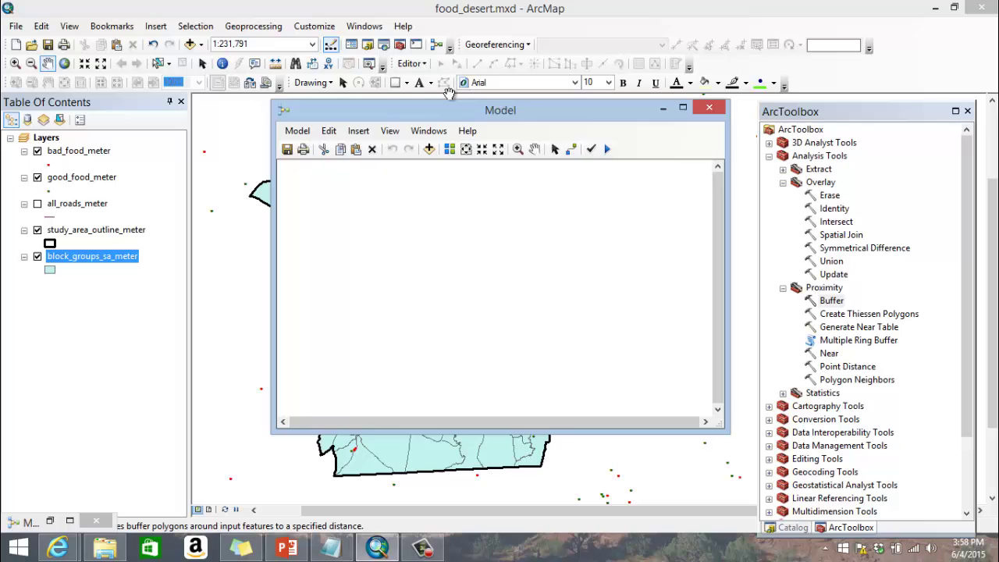
{"action": "left_click_drag", "start_coordinate": [453, 113], "coordinate": [415, 109]}
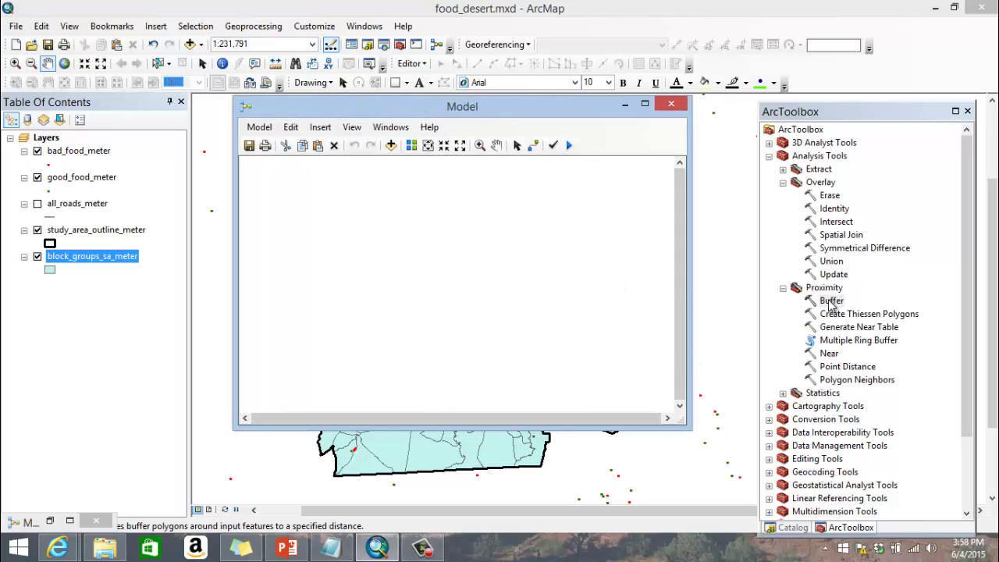
{"action": "left_click_drag", "start_coordinate": [831, 302], "coordinate": [413, 217]}
{"action": "left_click_drag", "start_coordinate": [329, 207], "coordinate": [330, 207]}
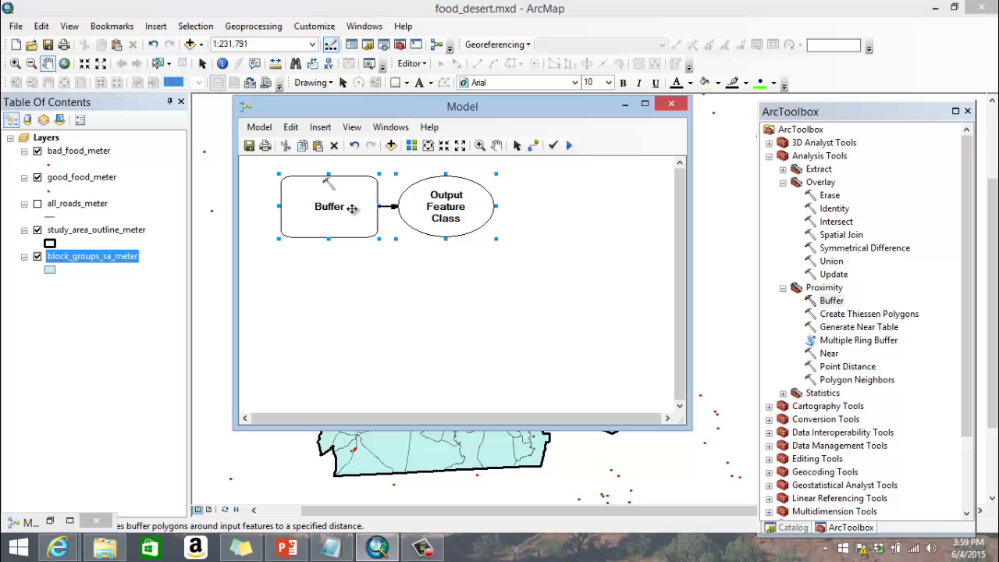
- Set Buffer to take bad_food_meter at 1 Miles, outputting geoprocessing_example.mdb\bad_food_buffer
{"action": "double_click", "coordinate": [352, 208]}
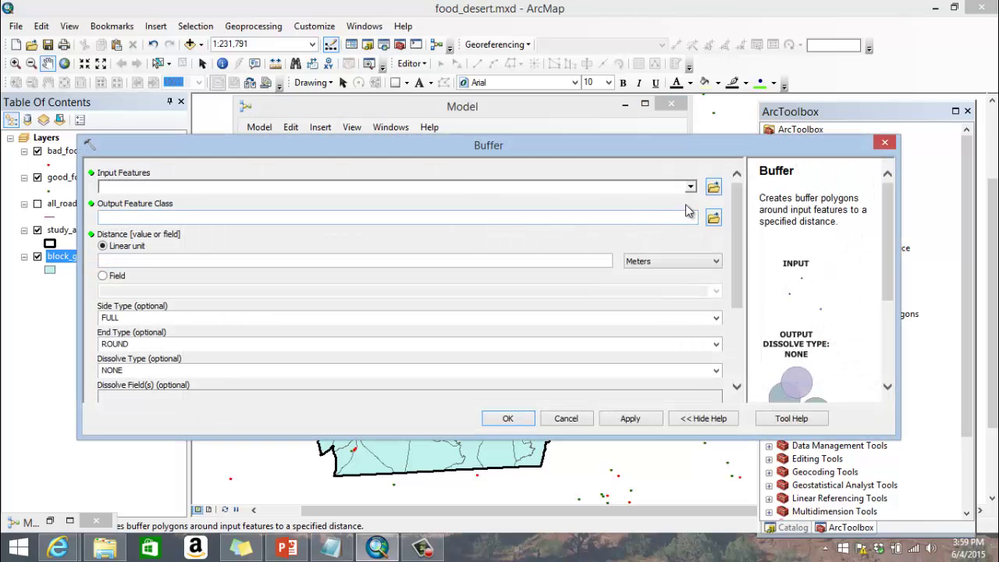
{"action": "left_click", "coordinate": [691, 188]}
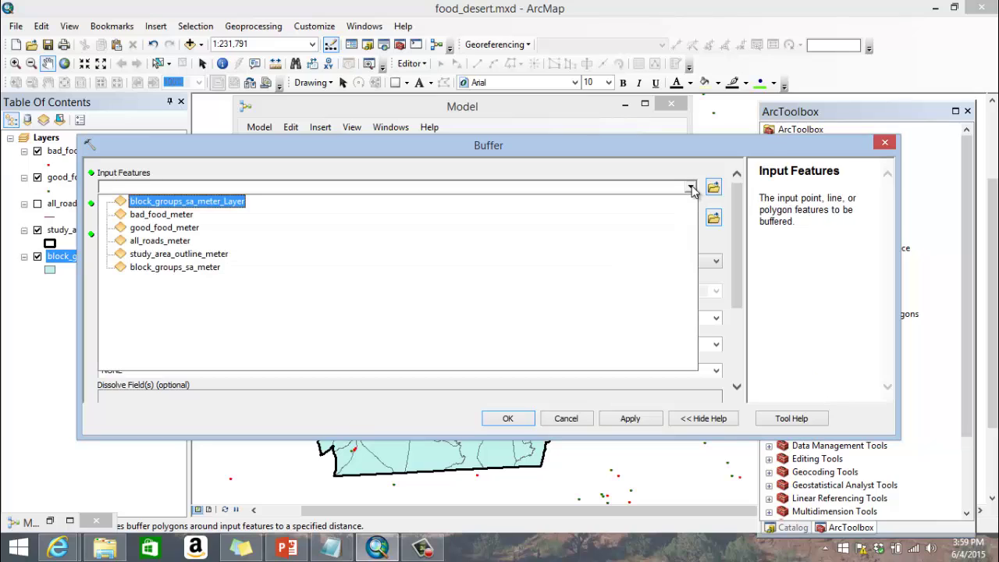
{"action": "left_click", "coordinate": [159, 215]}
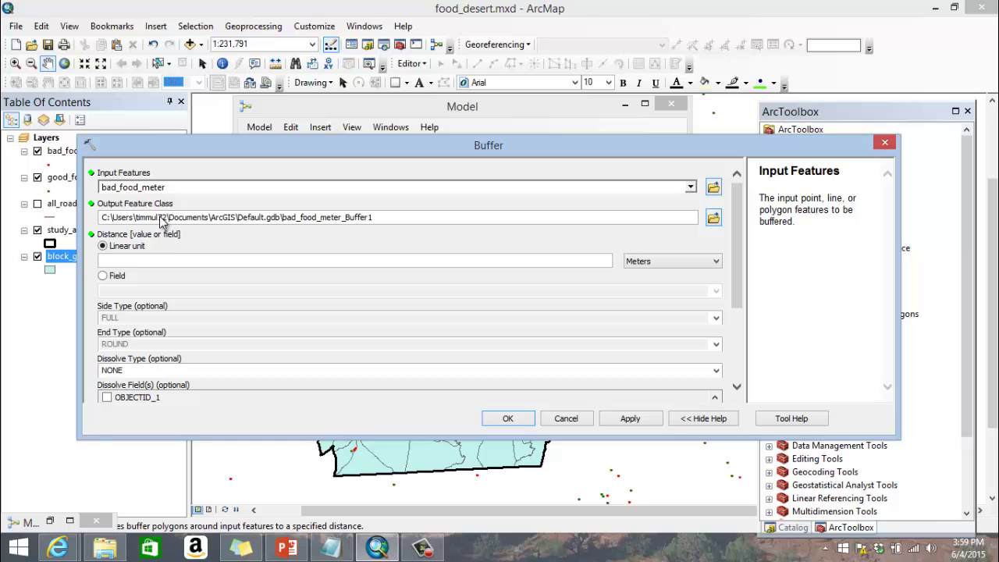
{"action": "left_click", "coordinate": [686, 262]}
{"action": "left_click", "coordinate": [663, 345]}
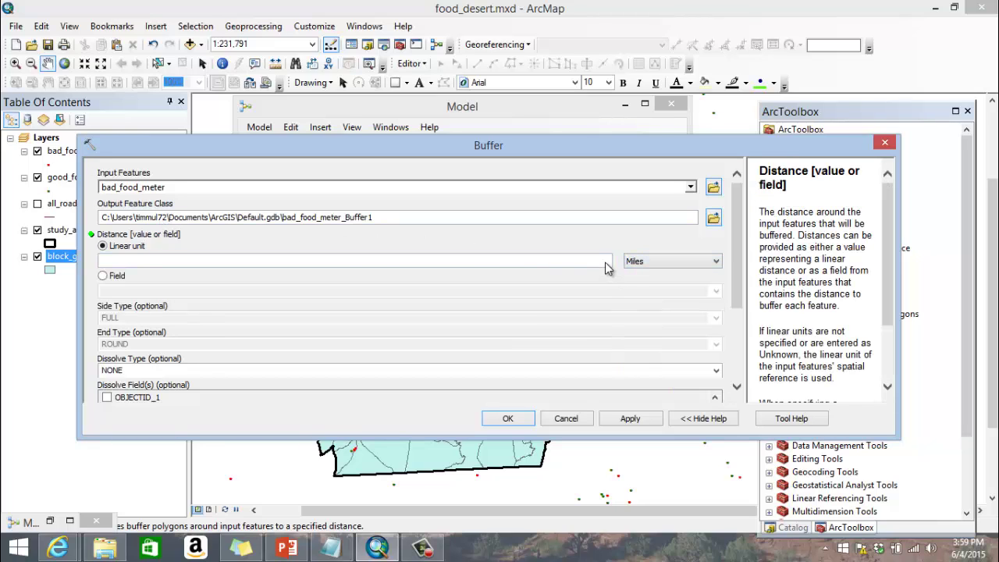
{"action": "left_click", "coordinate": [605, 263]}
{"action": "type", "text": "1"}
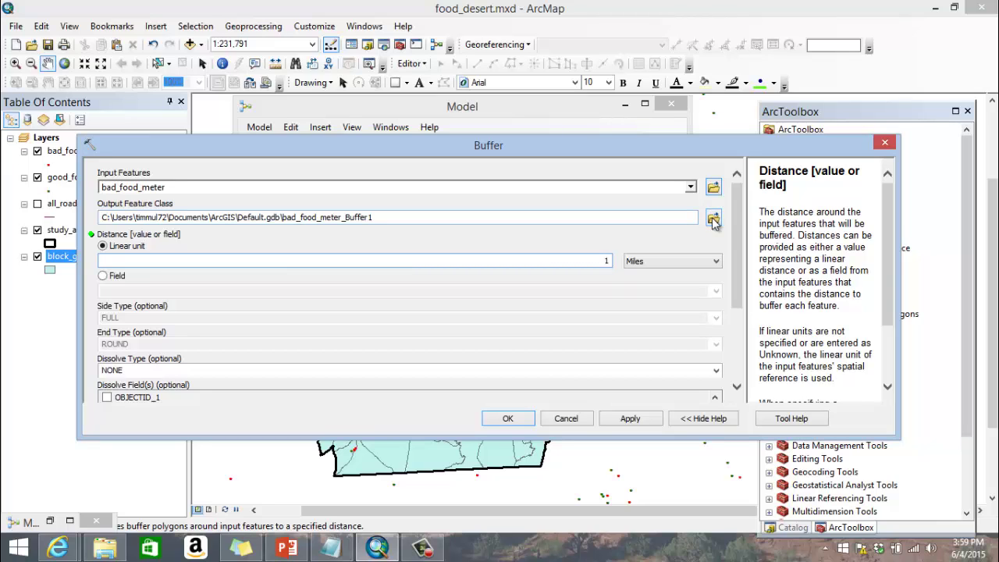
{"action": "left_click", "coordinate": [713, 220]}
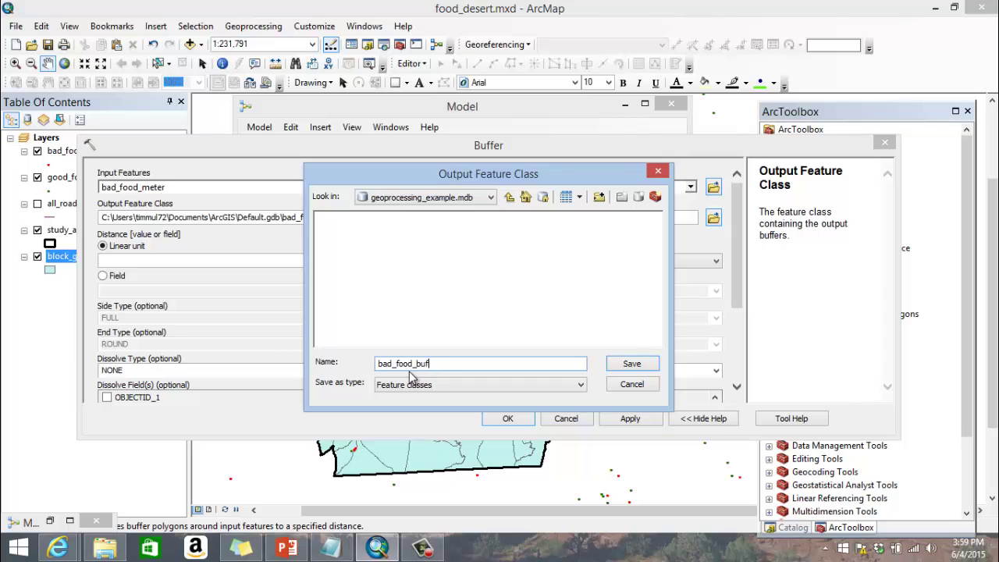
{"action": "key", "text": "Return"}
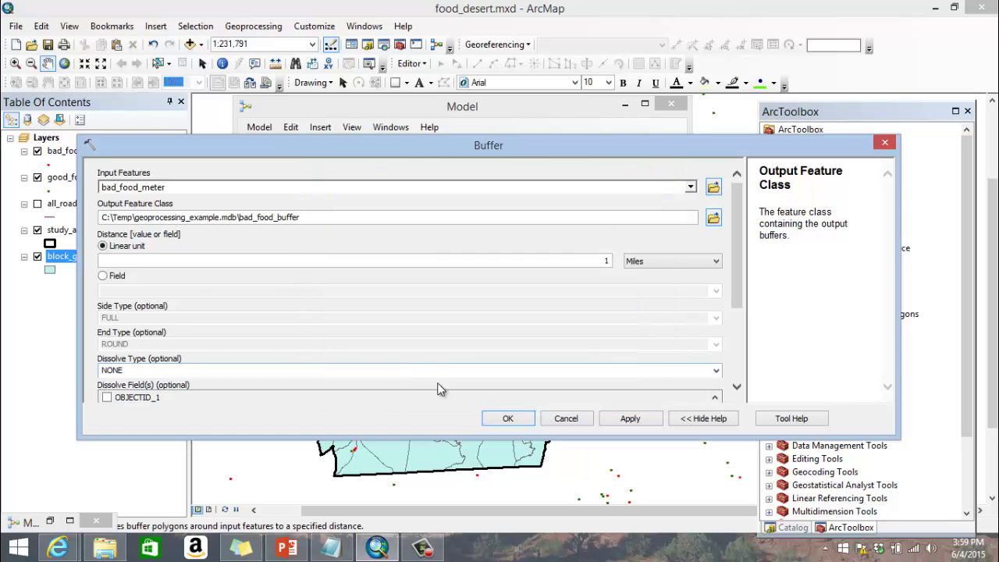
{"action": "left_click", "coordinate": [508, 418]}
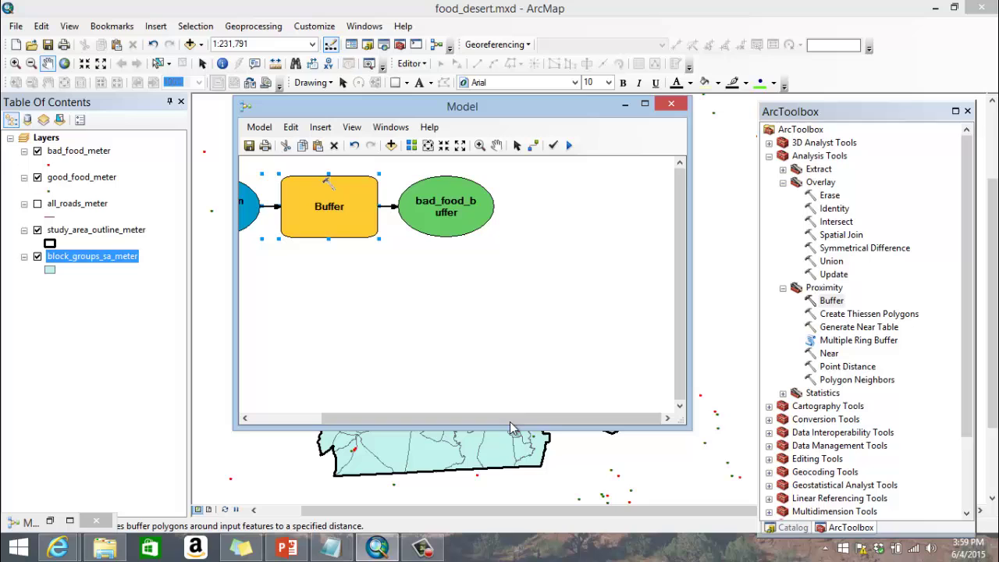
- Widen, scroll and reposition the model window to show the bad_food_meter → Buffer → bad_food_buffer chain
{"action": "left_click_drag", "start_coordinate": [233, 278], "coordinate": [106, 278]}
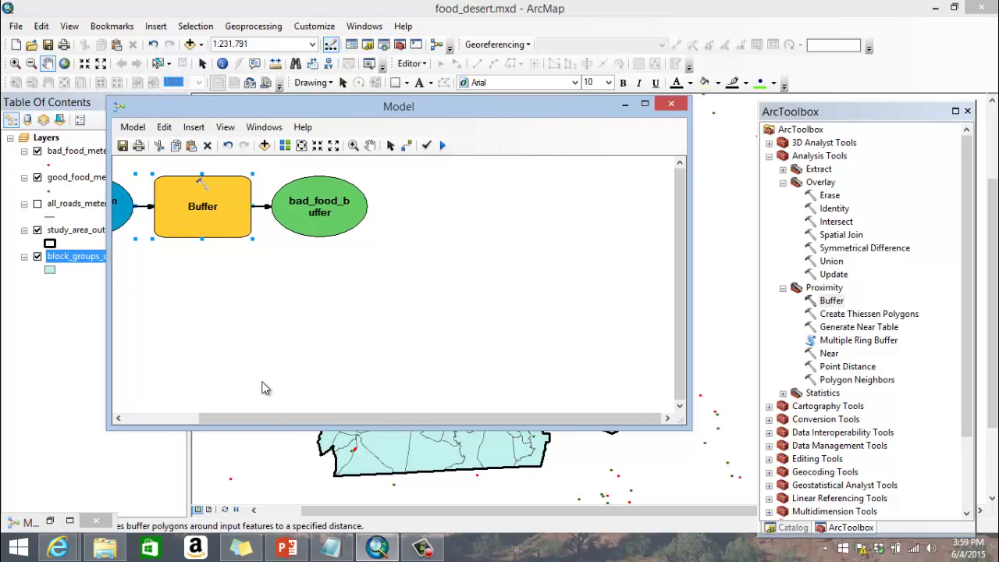
{"action": "left_click_drag", "start_coordinate": [266, 412], "coordinate": [217, 416]}
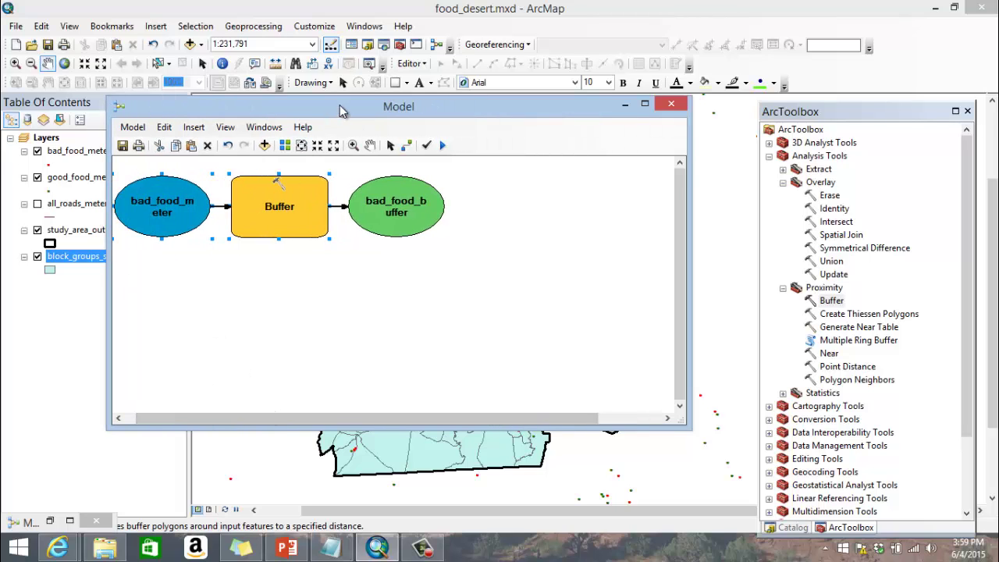
{"action": "left_click_drag", "start_coordinate": [403, 108], "coordinate": [504, 135]}
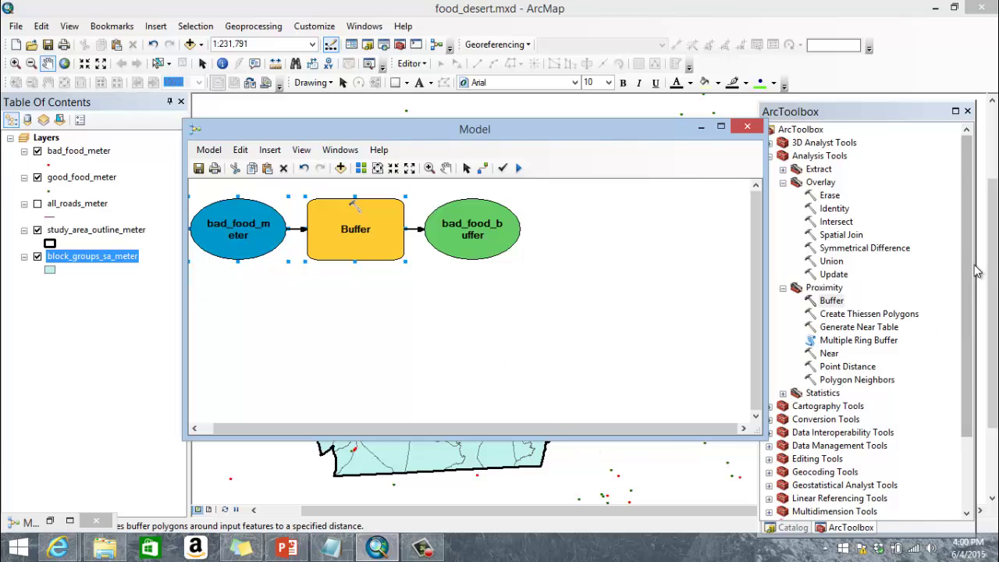
{"action": "mouse_move", "coordinate": [970, 258]}
{"action": "left_mouse_down"}
{"action": "mouse_move", "coordinate": [972, 355]}
{"action": "mouse_move", "coordinate": [953, 258]}
{"action": "left_mouse_up"}
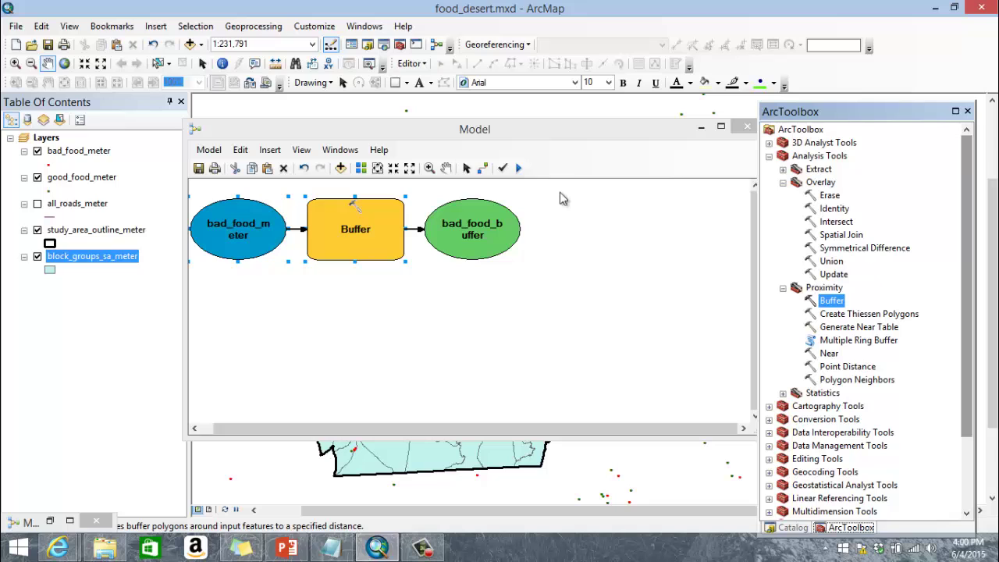
{"action": "left_click_drag", "start_coordinate": [579, 124], "coordinate": [519, 151]}
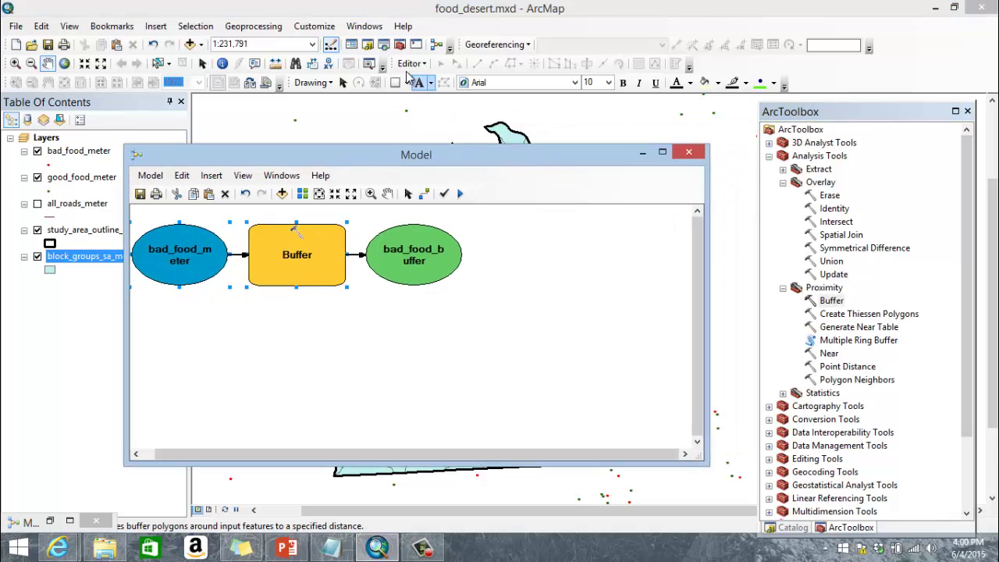
- Search for 'Make Feature Layer' and drop that tool into the model below the Buffer chain
{"action": "left_click", "coordinate": [385, 49]}
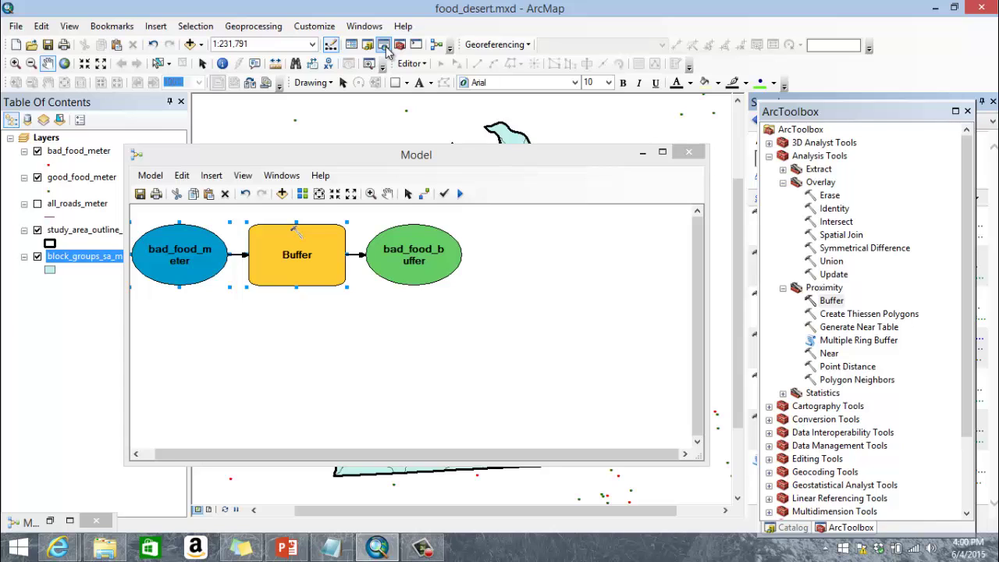
{"action": "left_click", "coordinate": [941, 112]}
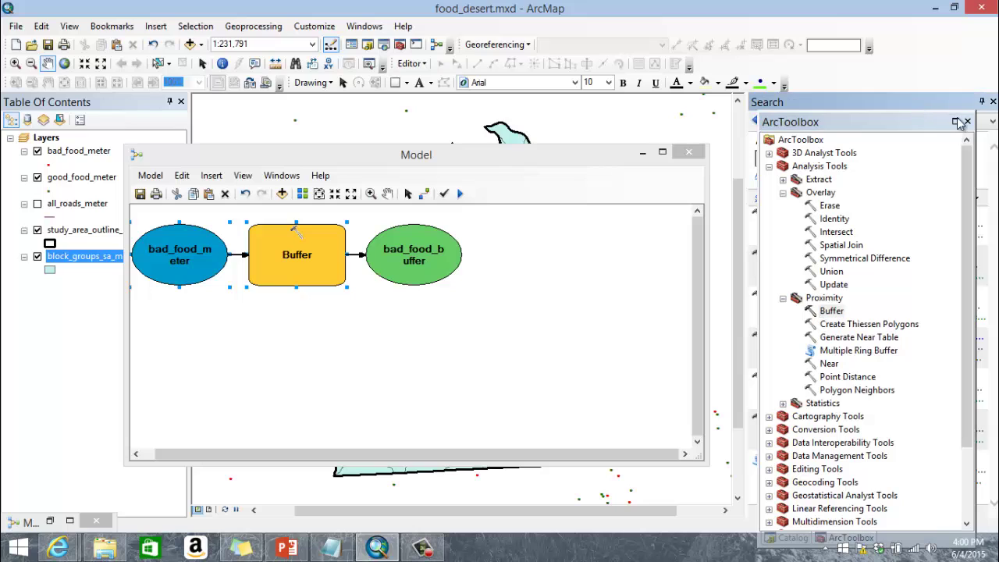
{"action": "left_click", "coordinate": [967, 121]}
{"action": "double_click", "coordinate": [784, 160]}
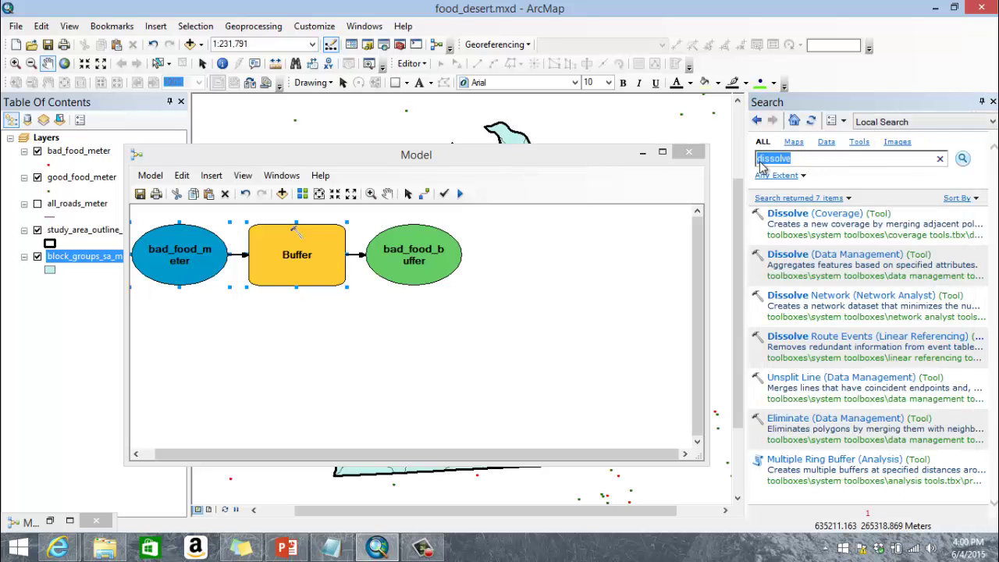
{"action": "key", "text": "BackSpace"}
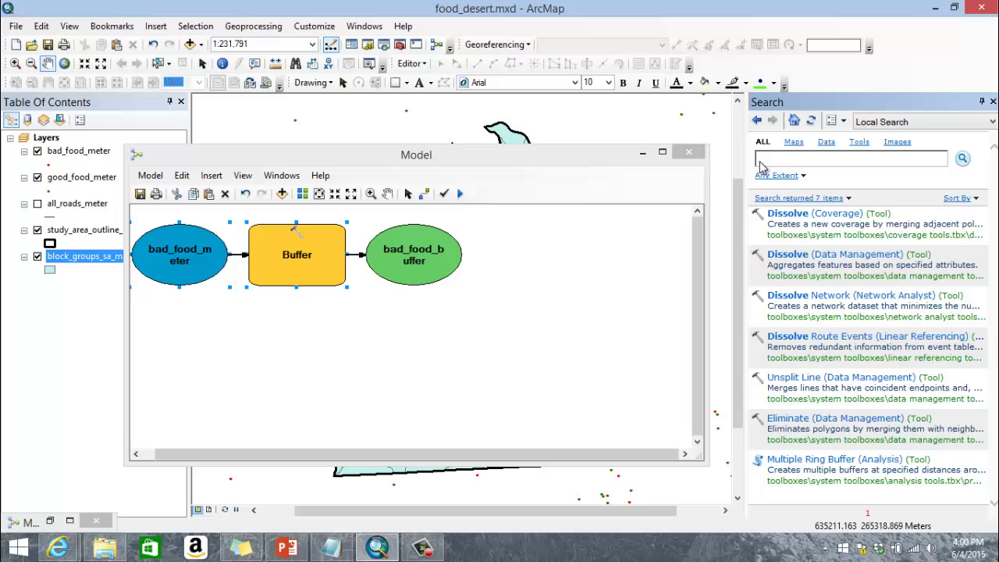
{"action": "type", "text": "Make Feature Layer"}
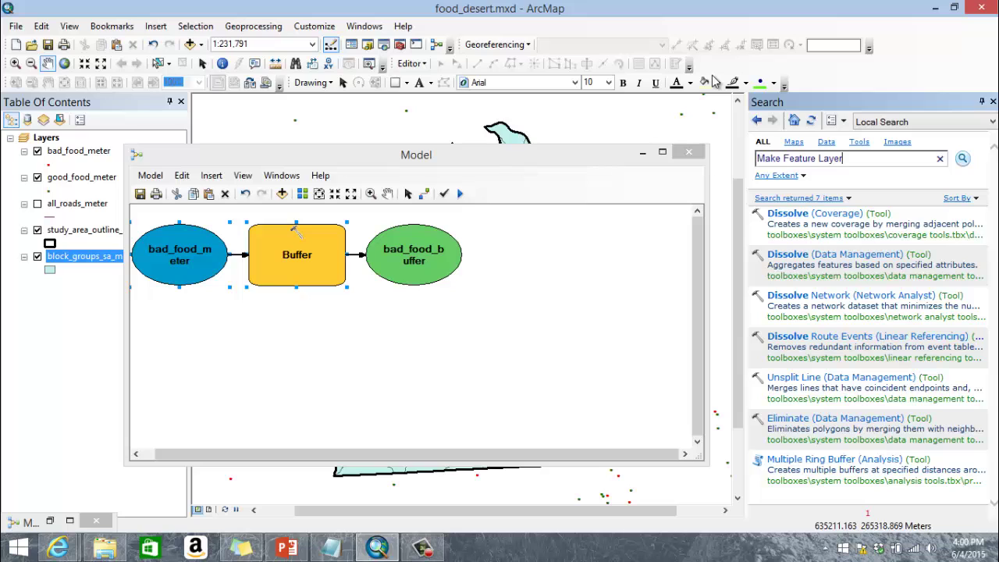
{"action": "key", "text": "Return"}
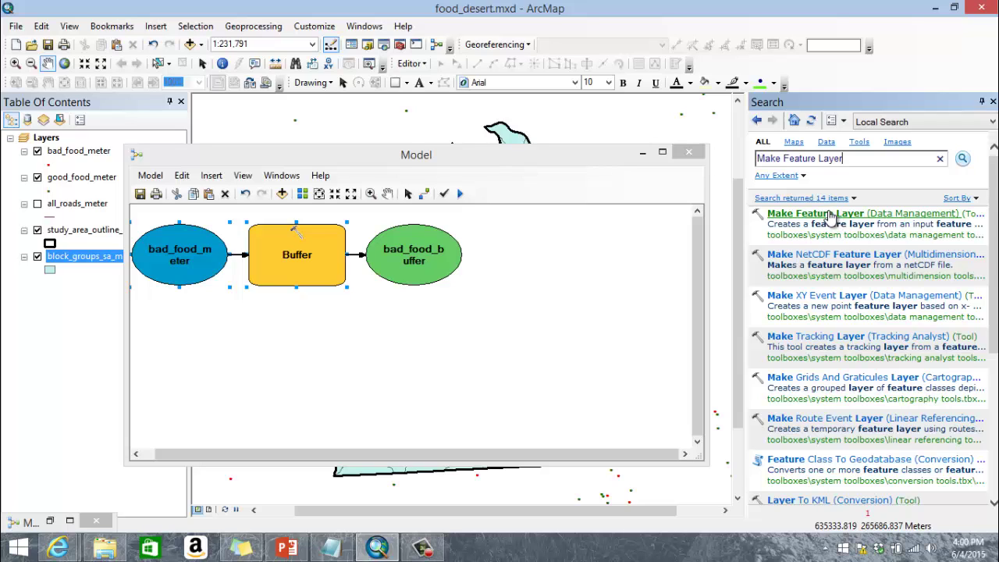
{"action": "left_click_drag", "start_coordinate": [818, 208], "coordinate": [284, 359]}
{"action": "left_click_drag", "start_coordinate": [465, 157], "coordinate": [508, 122]}
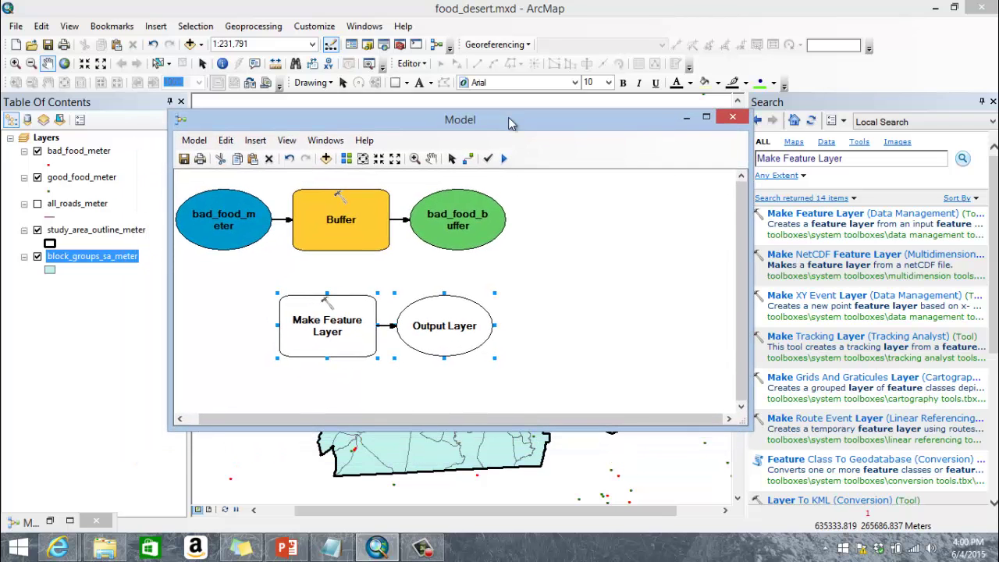
- Set block_groups_sa_meter as the Make Feature Layer input features
{"action": "left_click", "coordinate": [347, 345]}
{"action": "double_click", "coordinate": [347, 345]}
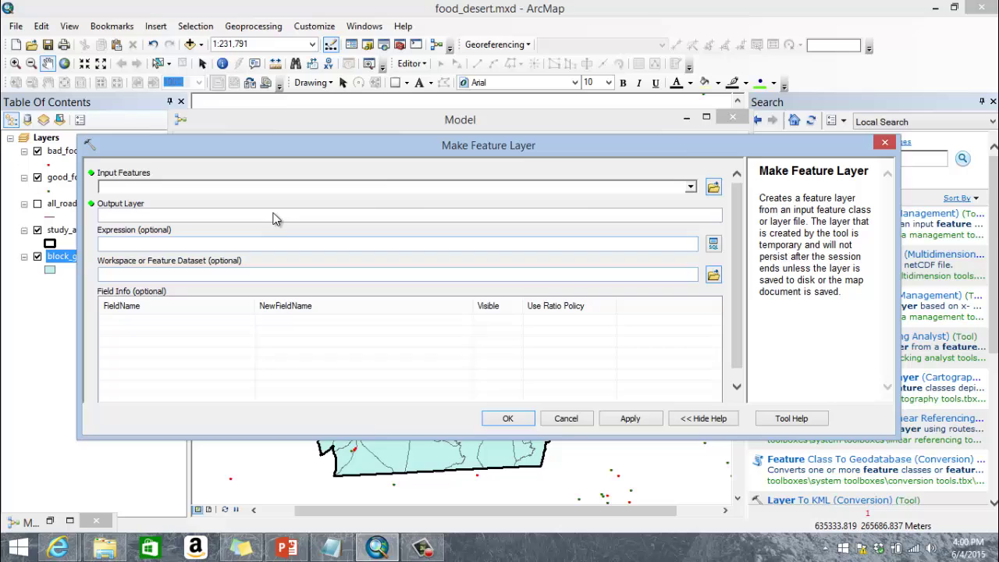
{"action": "left_click", "coordinate": [692, 188]}
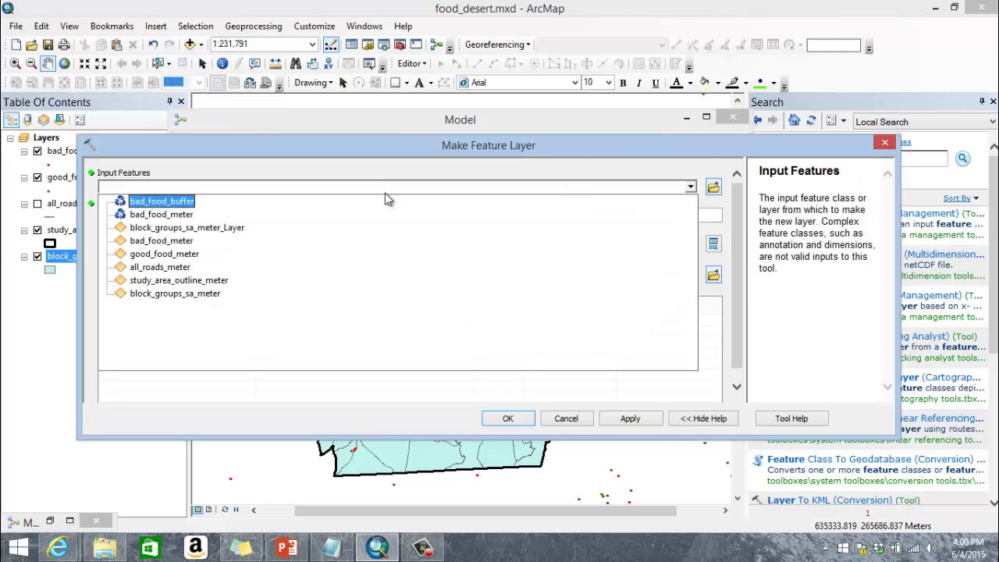
{"action": "left_click", "coordinate": [189, 294]}
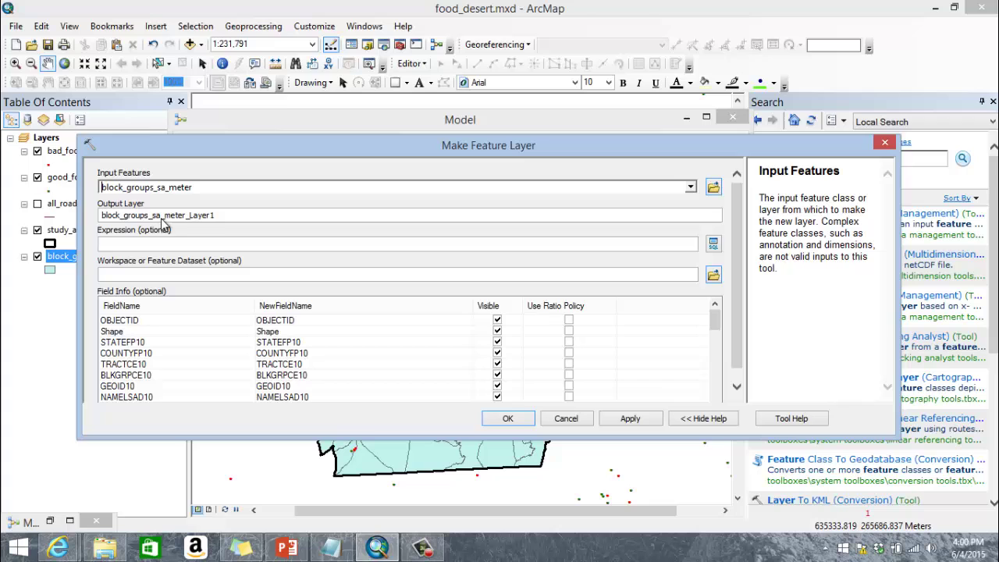
- Build and verify the expression [MED_HH_INC] <=30000 in Query Builder, then accept the settings
{"action": "left_click", "coordinate": [261, 243]}
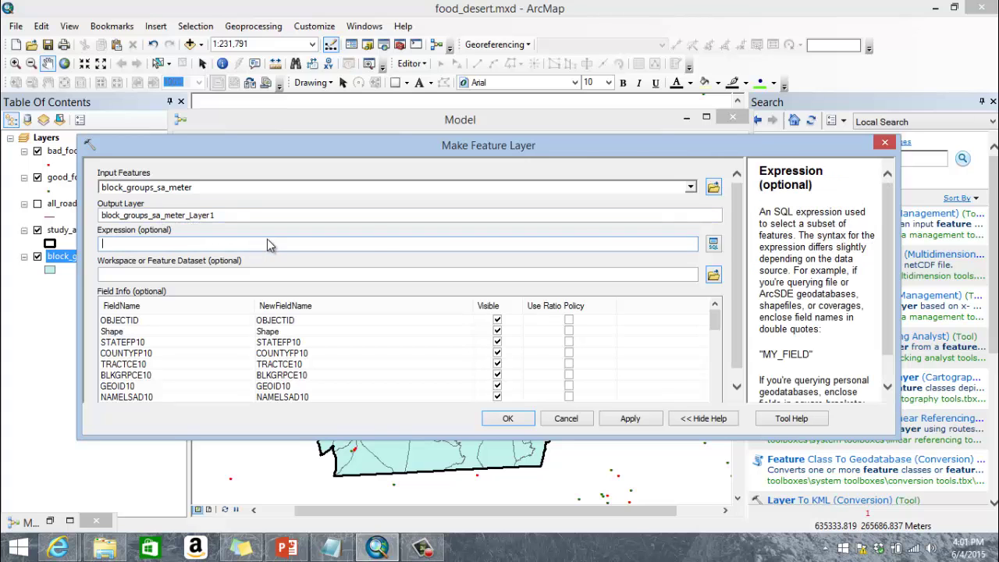
{"action": "left_click", "coordinate": [711, 244]}
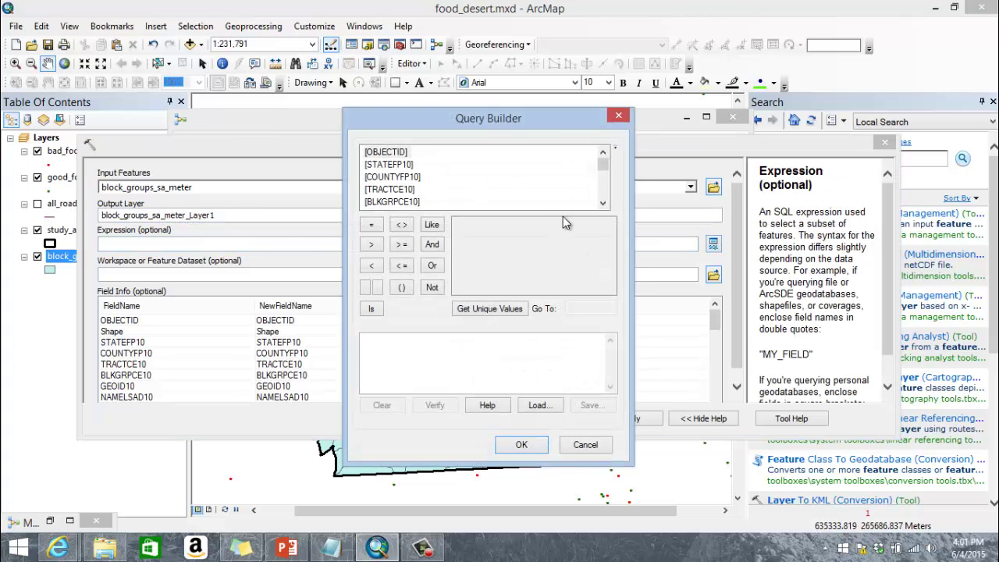
{"action": "left_click_drag", "start_coordinate": [605, 169], "coordinate": [606, 188]}
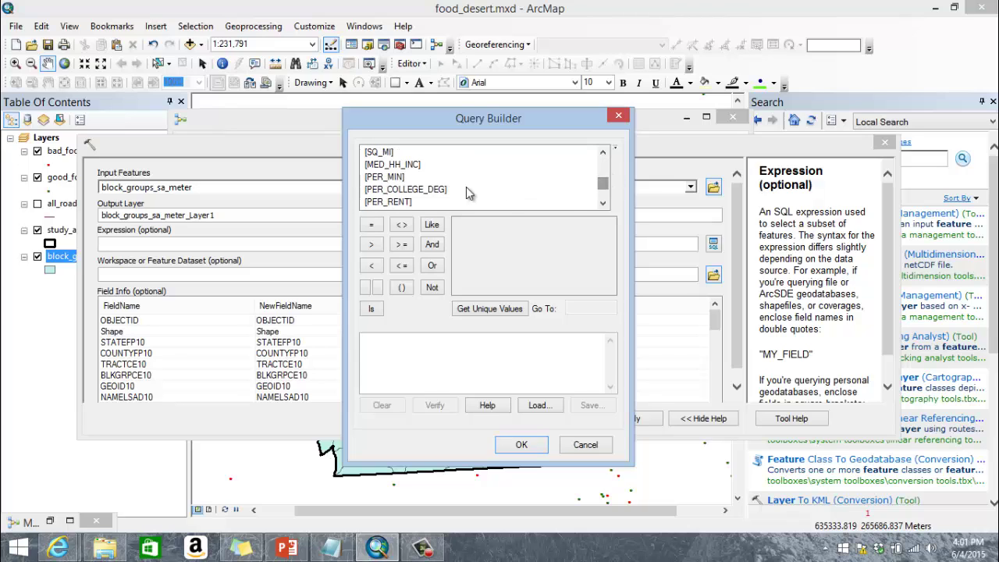
{"action": "double_click", "coordinate": [400, 165]}
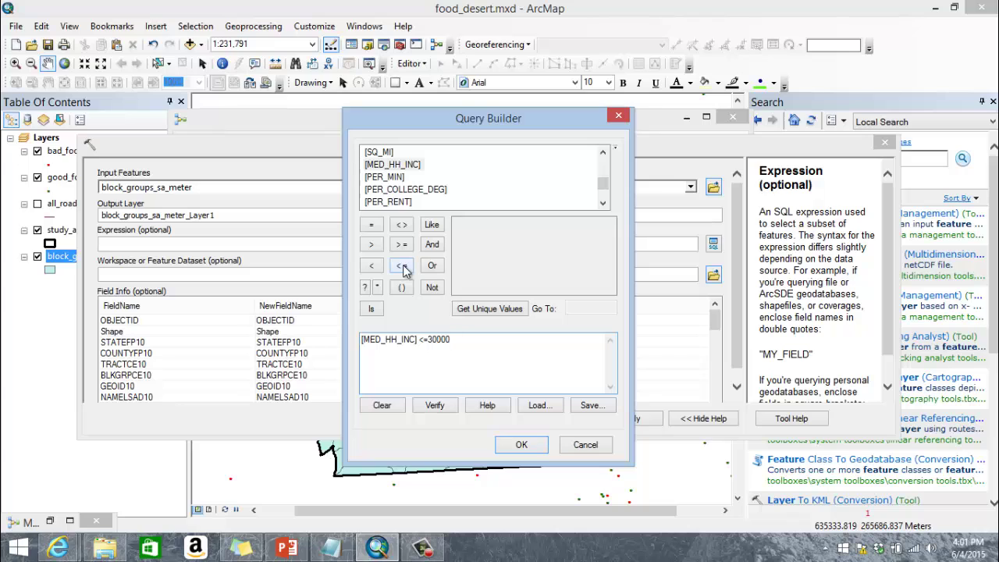
{"action": "left_click", "coordinate": [434, 405]}
{"action": "left_click", "coordinate": [560, 318]}
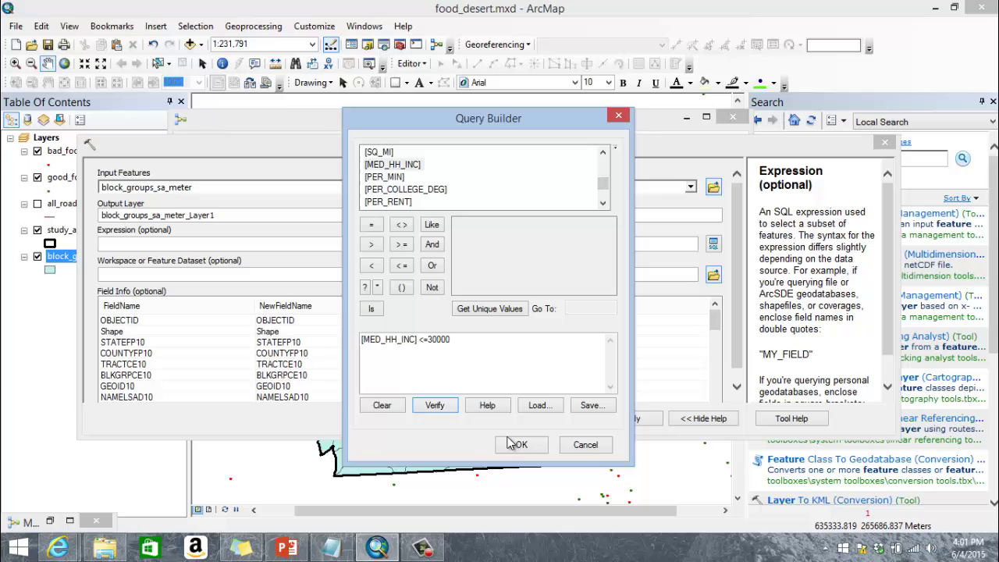
{"action": "left_click", "coordinate": [521, 444]}
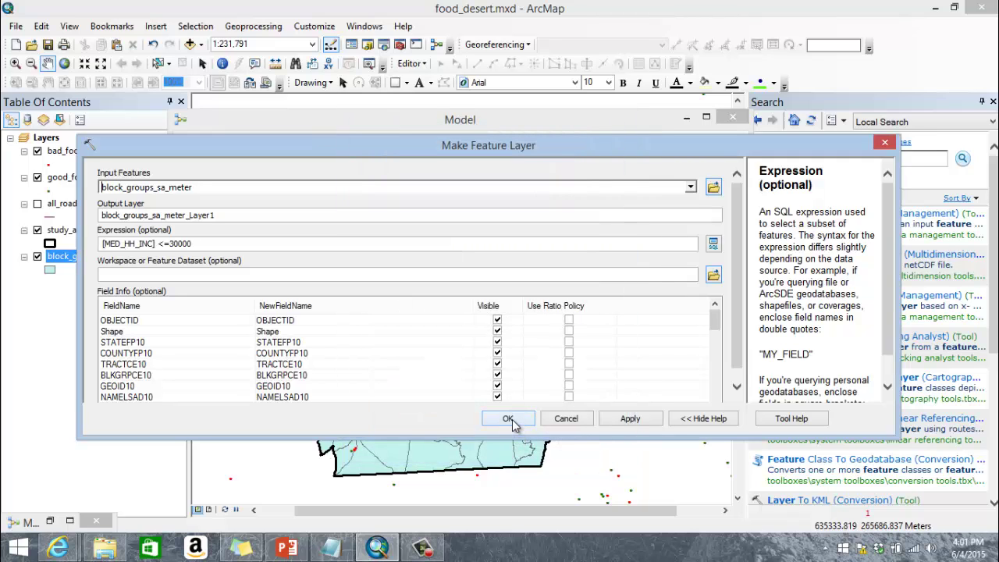
{"action": "left_click", "coordinate": [509, 419]}
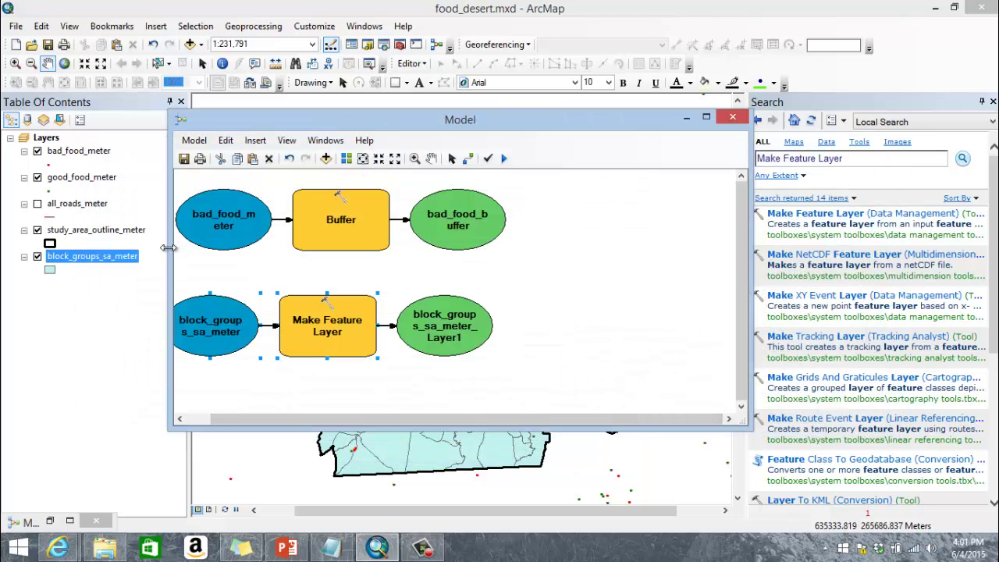
- Add the Analysis Tools > Overlay > Intersect tool to the model and widen the window
{"action": "left_click_drag", "start_coordinate": [173, 250], "coordinate": [106, 250]}
{"action": "left_click_drag", "start_coordinate": [221, 417], "coordinate": [197, 416]}
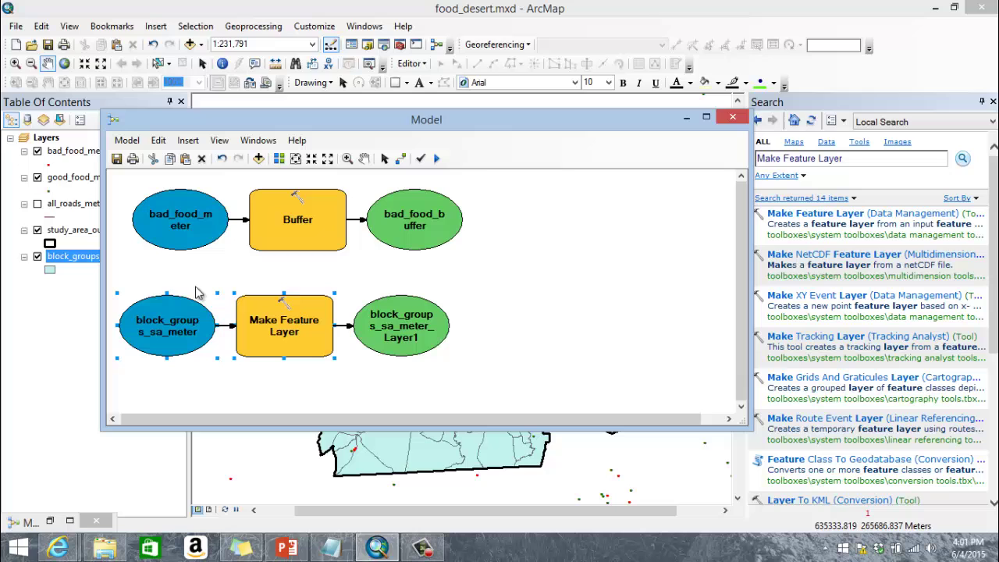
{"action": "left_click_drag", "start_coordinate": [540, 122], "coordinate": [518, 131]}
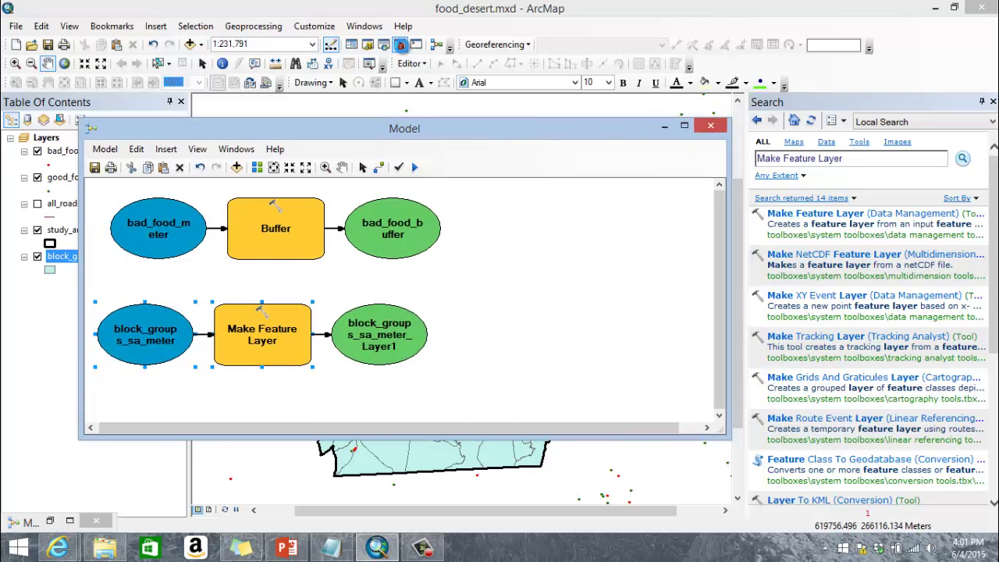
{"action": "left_click", "coordinate": [399, 44]}
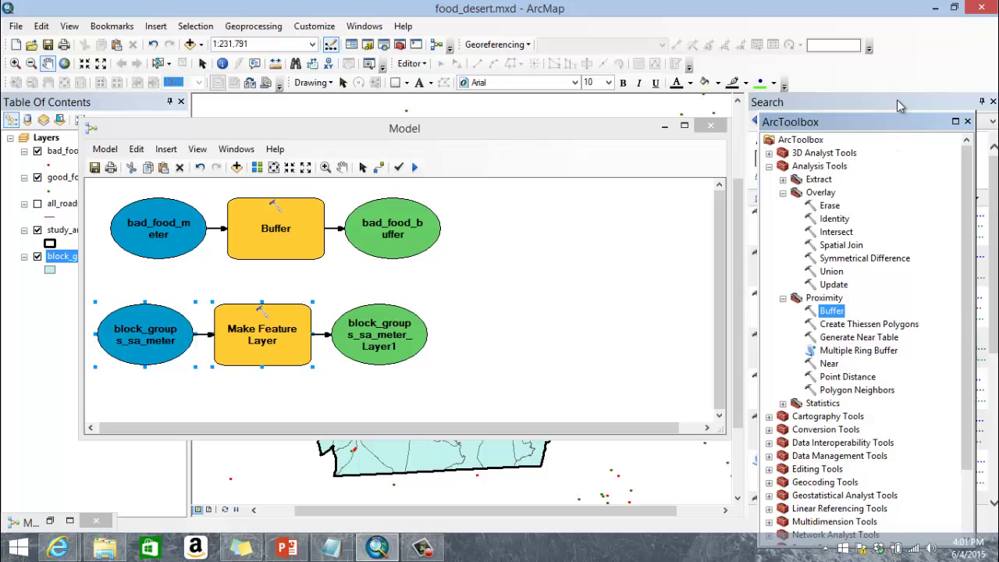
{"action": "left_click_drag", "start_coordinate": [896, 99], "coordinate": [898, 89]}
{"action": "left_click_drag", "start_coordinate": [858, 203], "coordinate": [531, 285]}
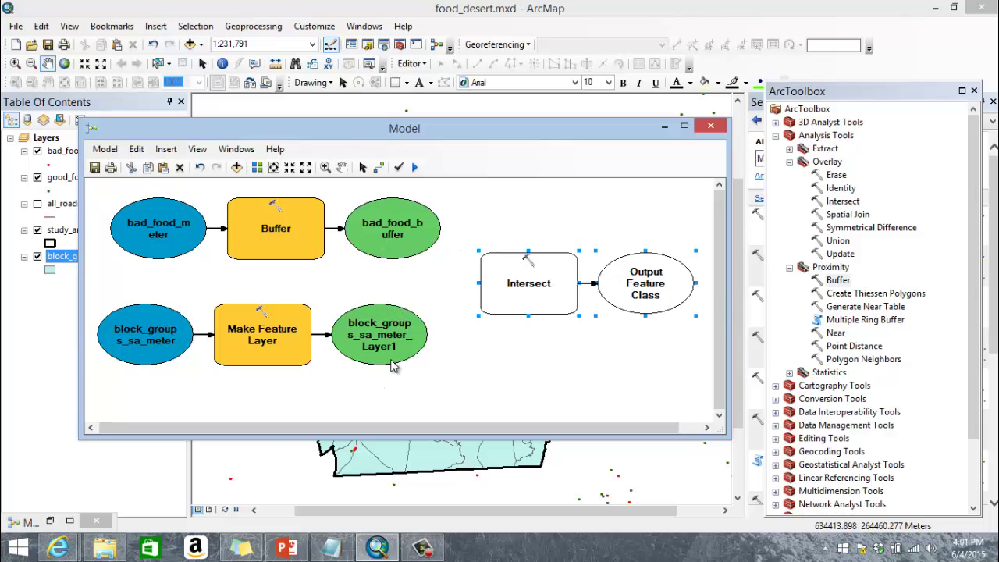
{"action": "left_click_drag", "start_coordinate": [730, 294], "coordinate": [800, 287]}
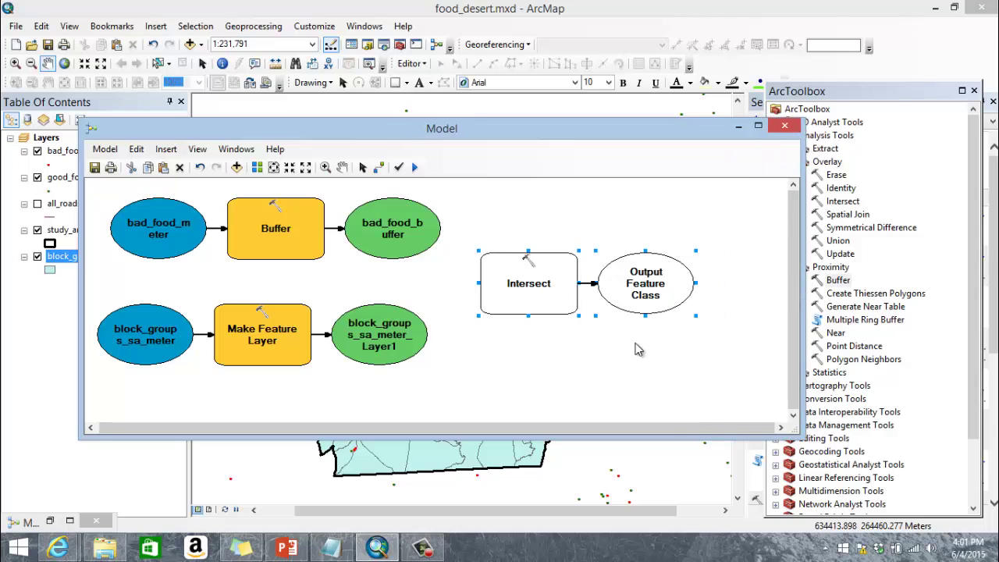
- Intersect block_groups_sa_meter_Layer1 with bad_food_buffer, outputting intersection in geoprocessing_example.mdb
{"action": "double_click", "coordinate": [521, 299]}
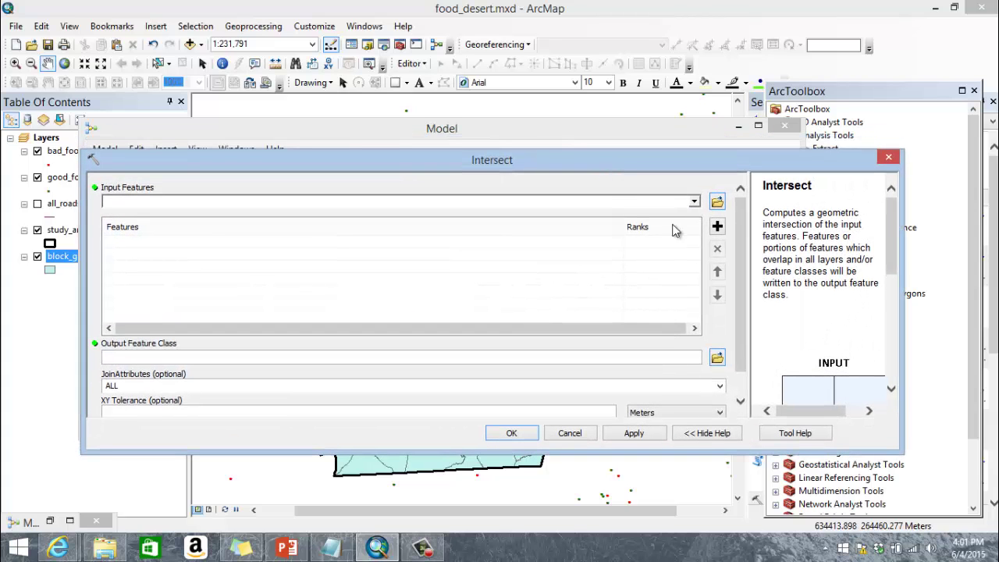
{"action": "left_click", "coordinate": [694, 202]}
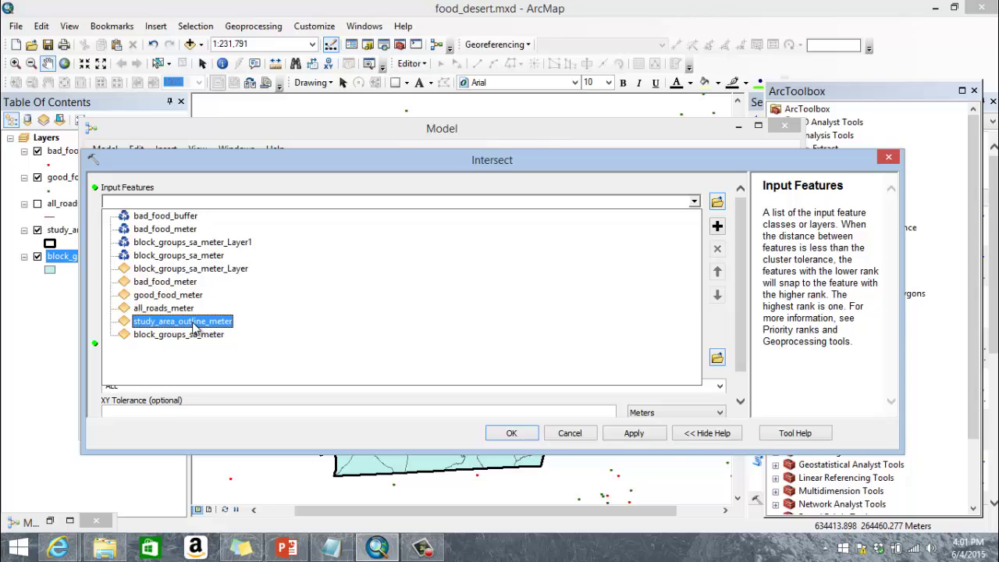
{"action": "left_click", "coordinate": [335, 170]}
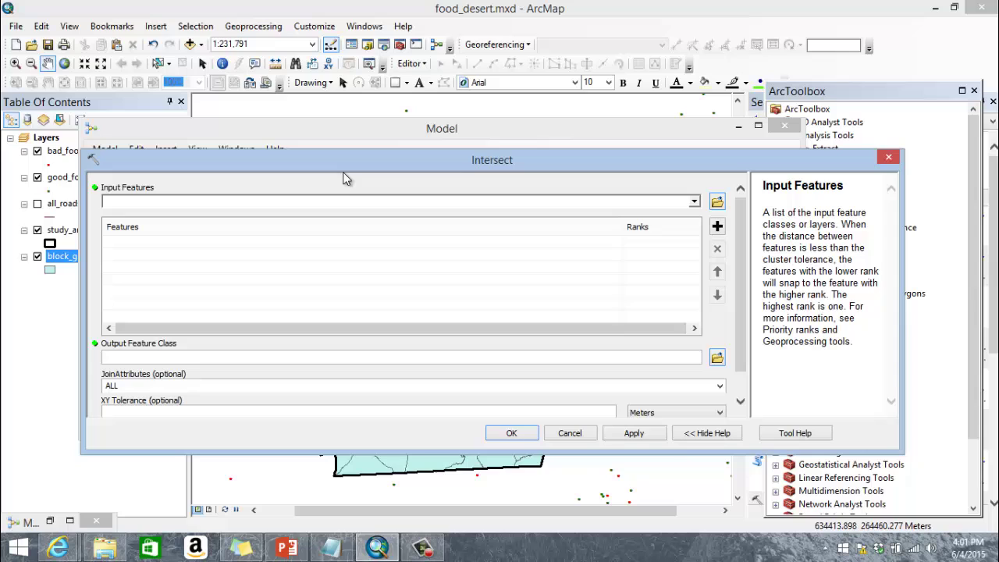
{"action": "left_click", "coordinate": [694, 203]}
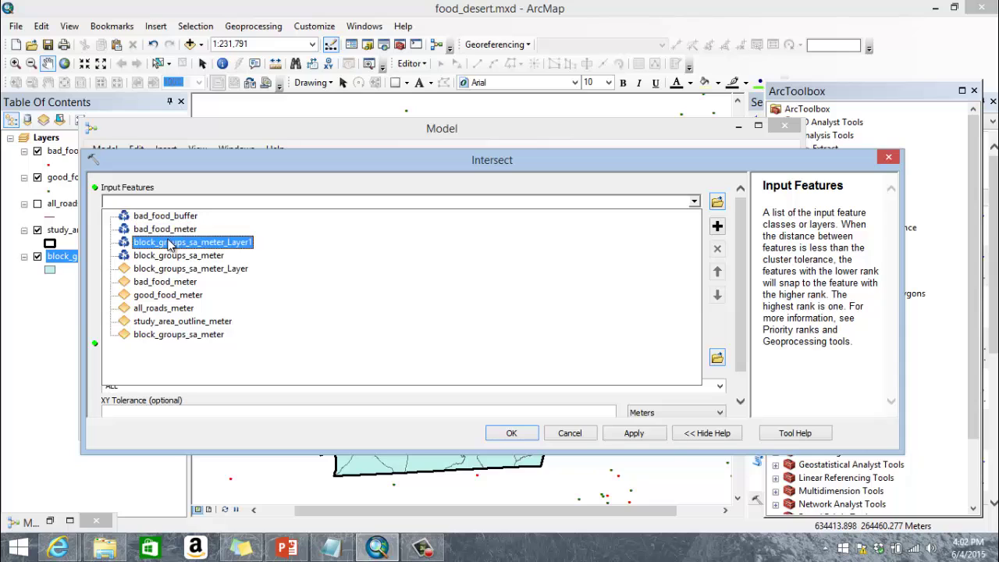
{"action": "left_click", "coordinate": [169, 242]}
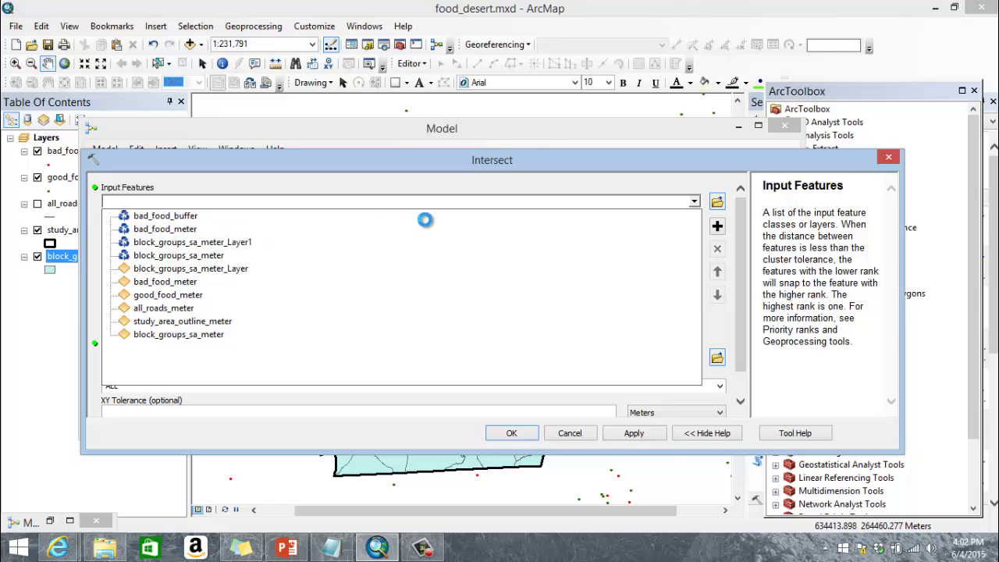
{"action": "left_click", "coordinate": [694, 203]}
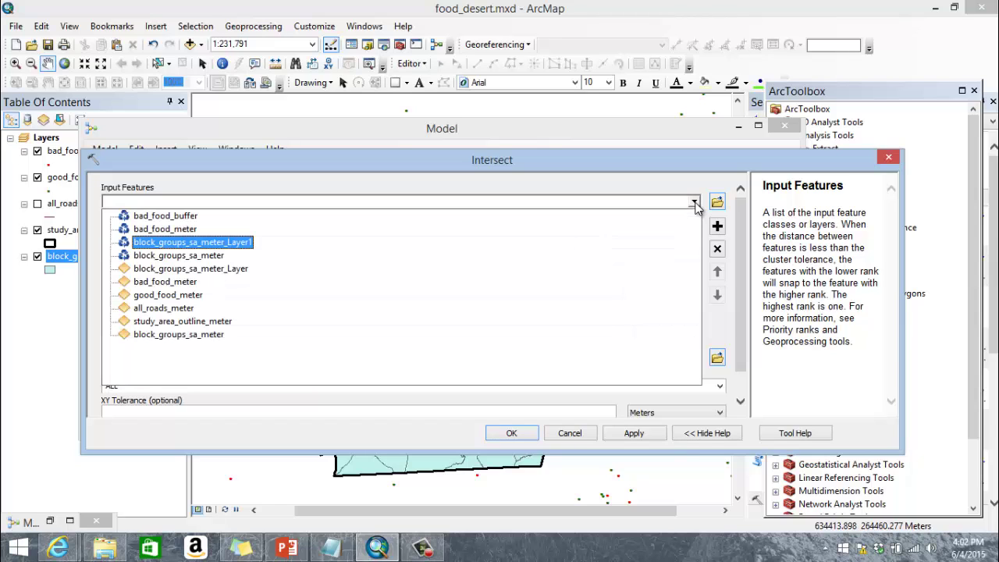
{"action": "left_click", "coordinate": [174, 221]}
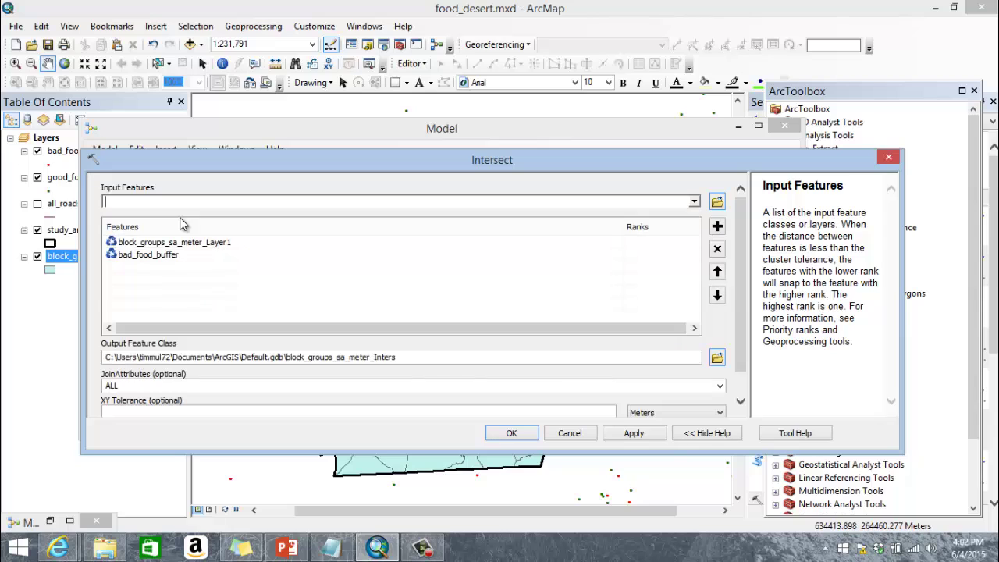
{"action": "left_click", "coordinate": [717, 356]}
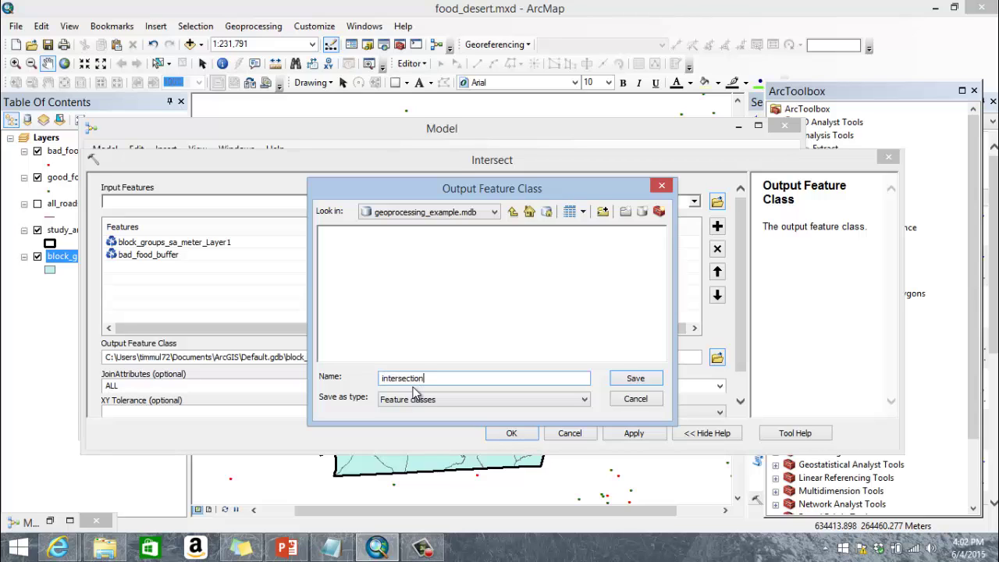
{"action": "key", "text": "Return"}
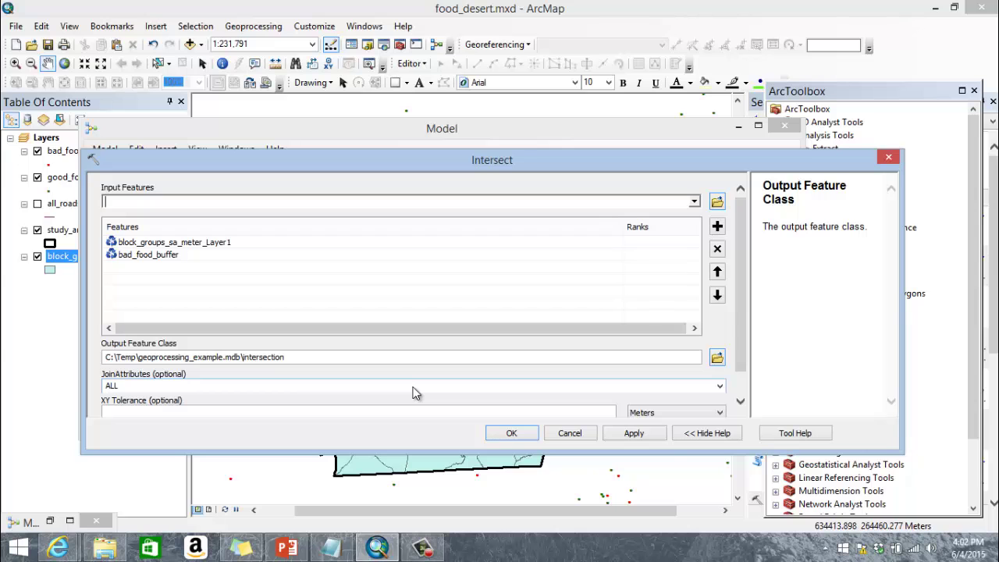
{"action": "left_click", "coordinate": [522, 436]}
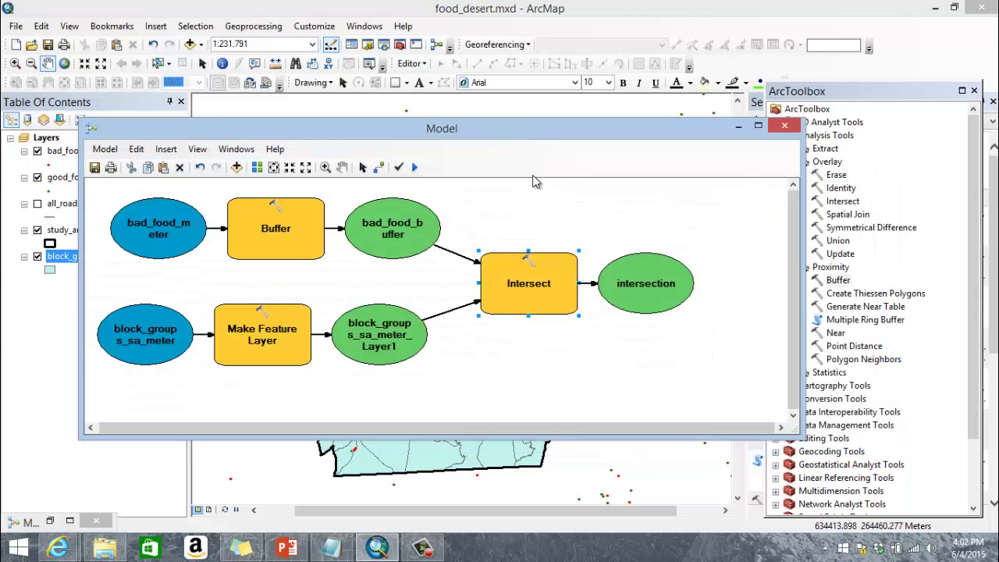
- Reposition the model window and make it taller and wider
{"action": "left_click_drag", "start_coordinate": [544, 136], "coordinate": [567, 121]}
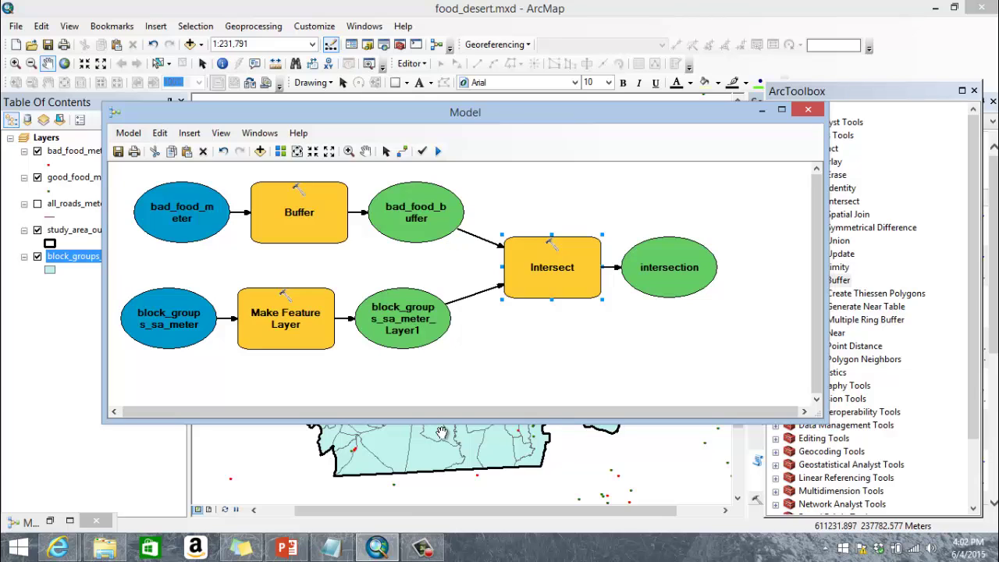
{"action": "left_click_drag", "start_coordinate": [442, 422], "coordinate": [442, 498]}
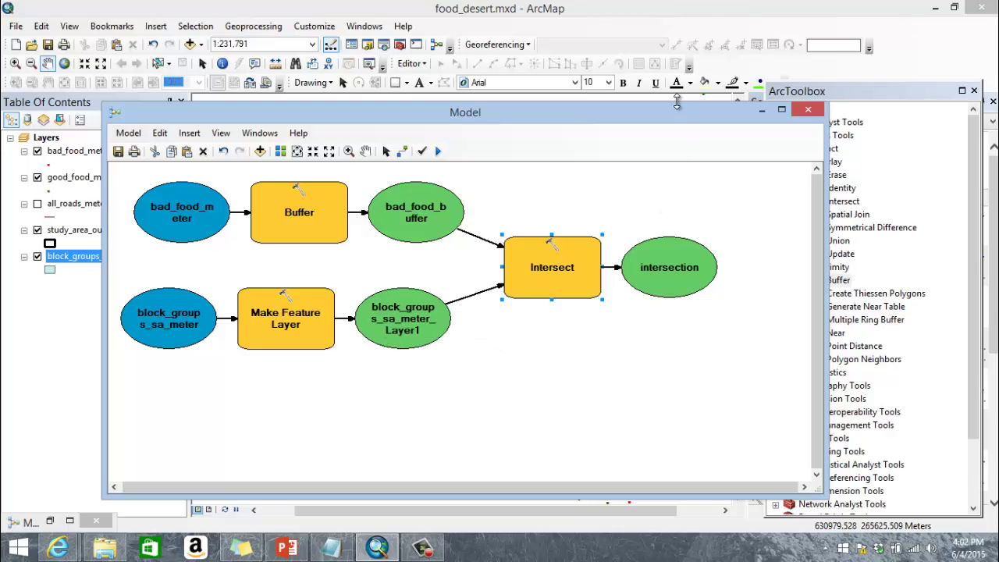
{"action": "left_click_drag", "start_coordinate": [634, 111], "coordinate": [594, 111]}
{"action": "left_click_drag", "start_coordinate": [783, 234], "coordinate": [872, 234]}
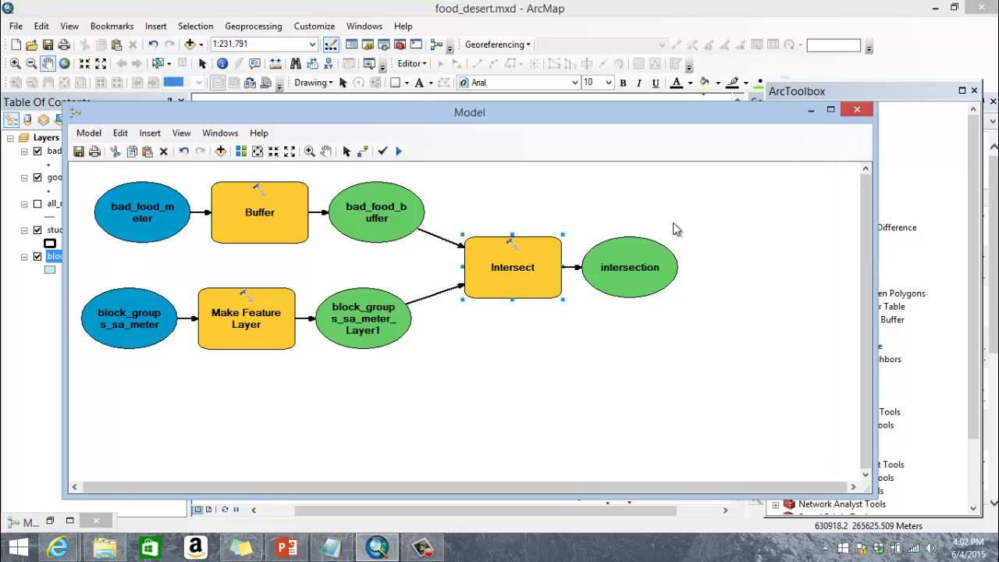
- Validate the entire model, then try running it
{"action": "left_click", "coordinate": [383, 151]}
{"action": "mouse_move", "coordinate": [527, 268]}
{"action": "left_click", "coordinate": [608, 342]}
{"action": "left_click", "coordinate": [399, 153]}
- Accept the Intersect step's settings unchanged and clear the model selection
{"action": "double_click", "coordinate": [534, 282]}
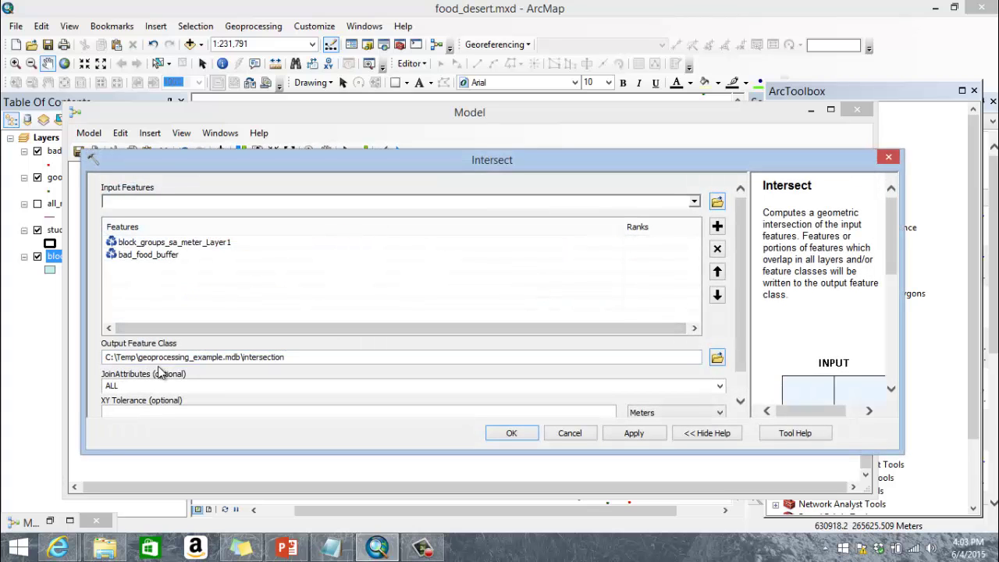
{"action": "left_click", "coordinate": [512, 434]}
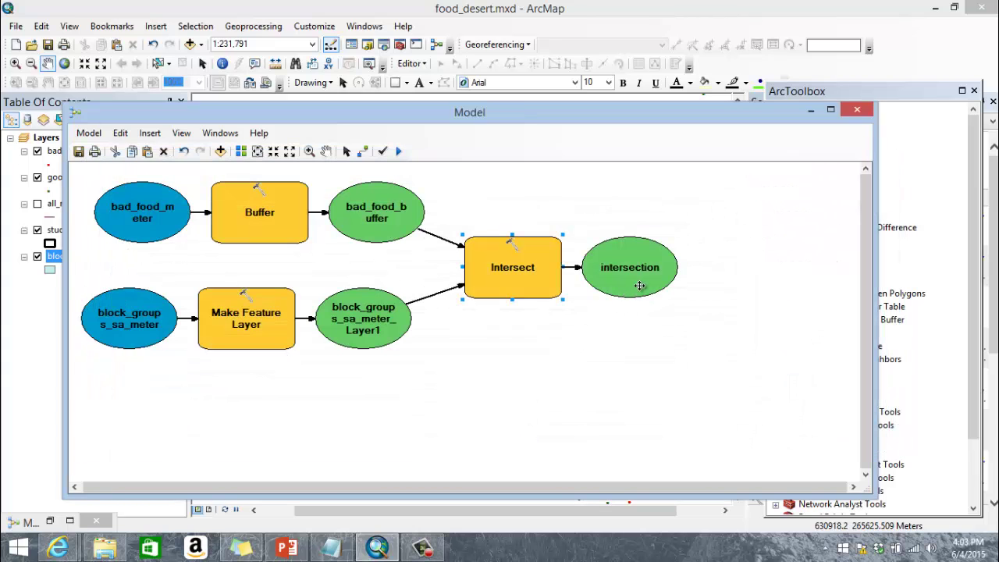
{"action": "left_click", "coordinate": [640, 285]}
{"action": "left_click", "coordinate": [635, 376]}
- Run the entire model to completion in 16.57 seconds, then minimize the Model window
{"action": "left_click", "coordinate": [399, 151]}
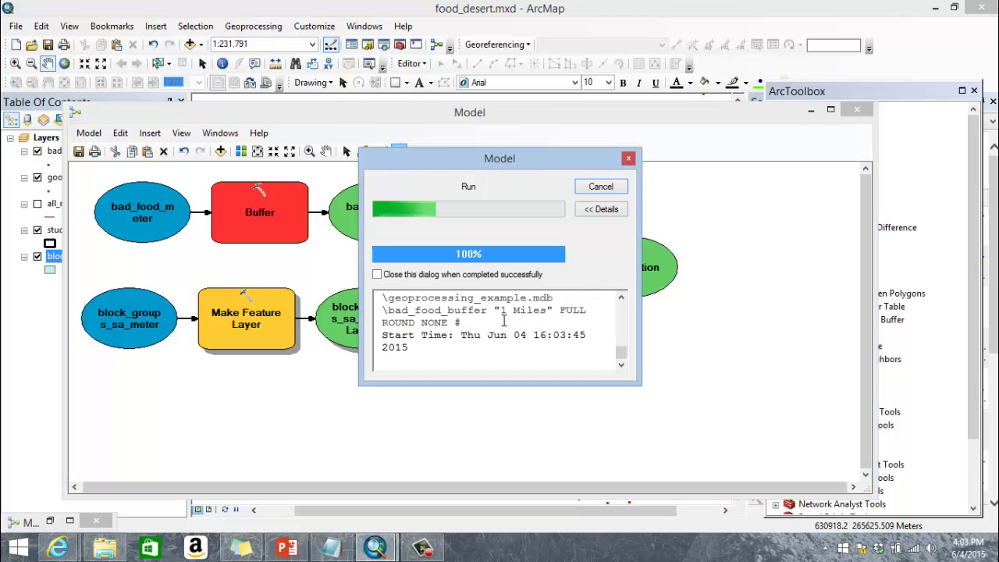
{"action": "left_click_drag", "start_coordinate": [499, 157], "coordinate": [481, 306]}
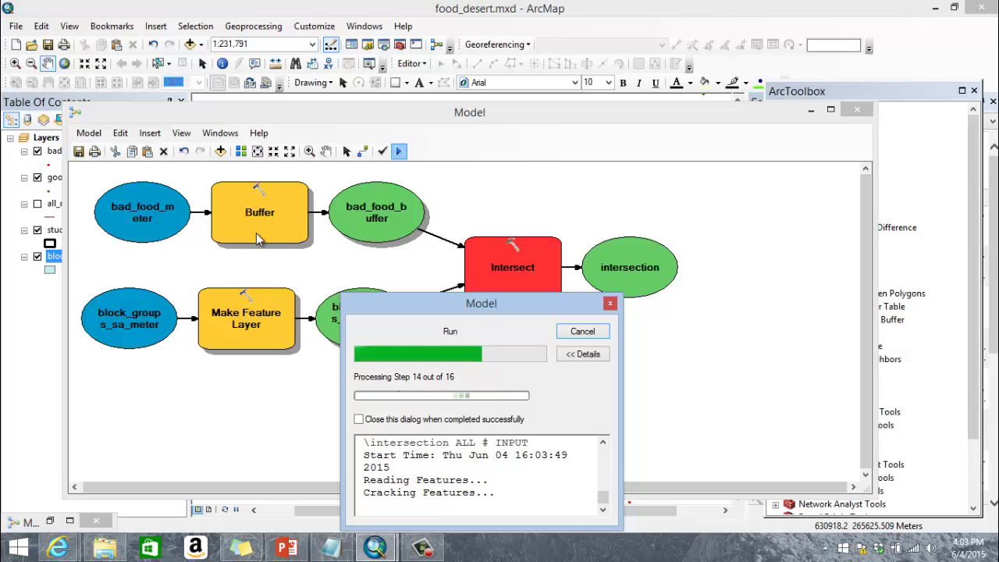
{"action": "left_click_drag", "start_coordinate": [483, 309], "coordinate": [296, 203]}
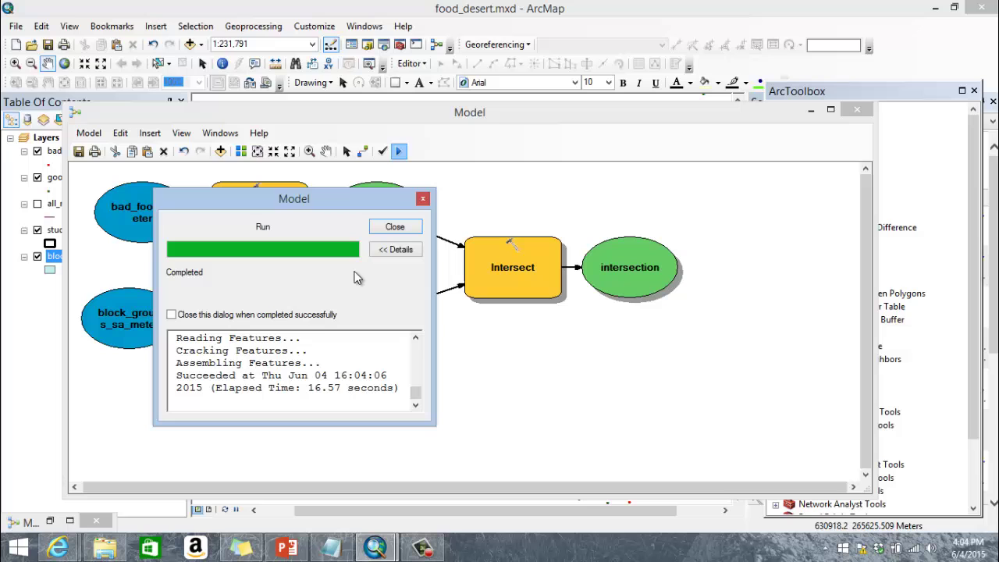
{"action": "left_click", "coordinate": [393, 227]}
{"action": "left_click", "coordinate": [810, 113]}
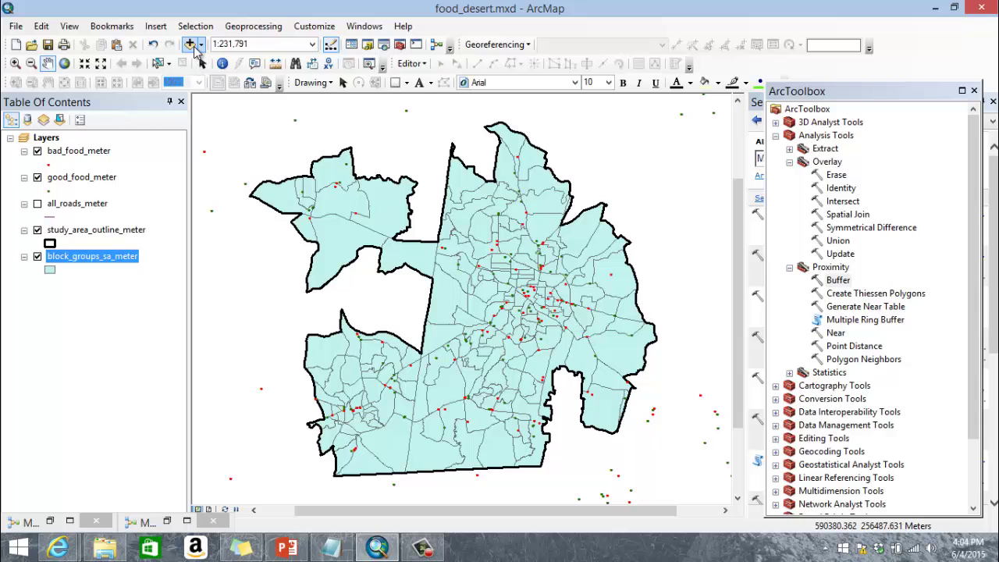
- Add the intersection feature class to the map and hide the block_groups_sa_meter layer
{"action": "left_click", "coordinate": [192, 45]}
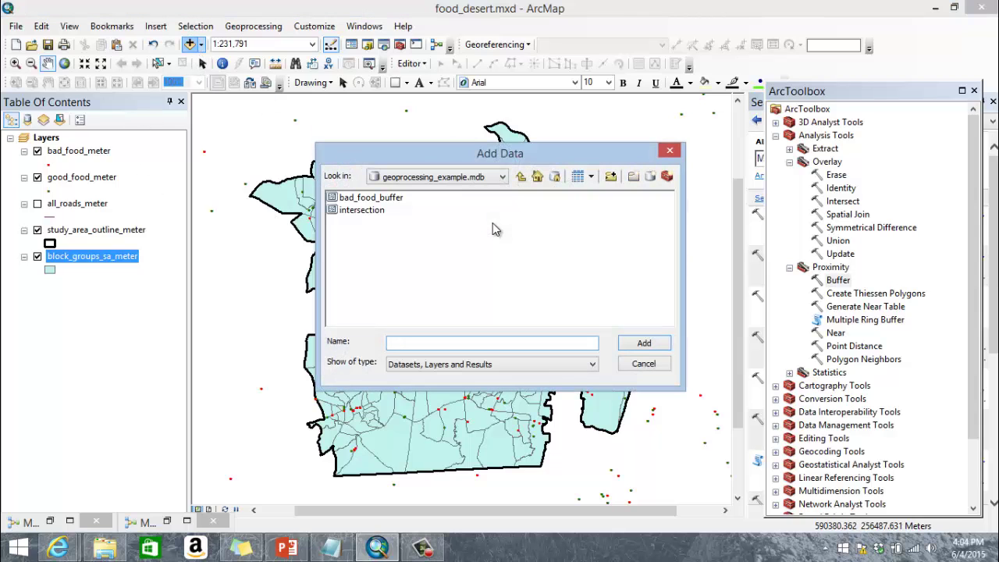
{"action": "double_click", "coordinate": [371, 216]}
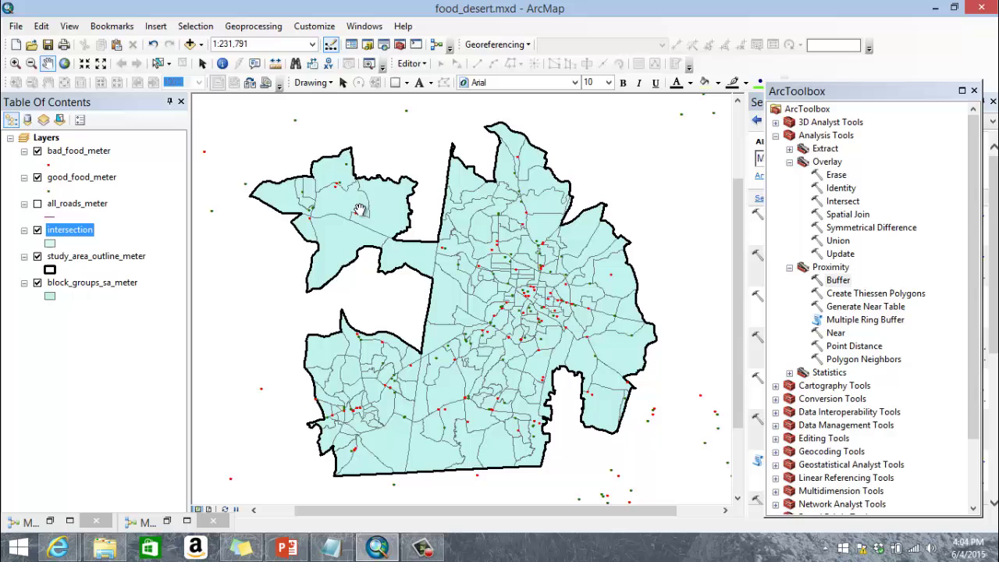
{"action": "left_click", "coordinate": [37, 283]}
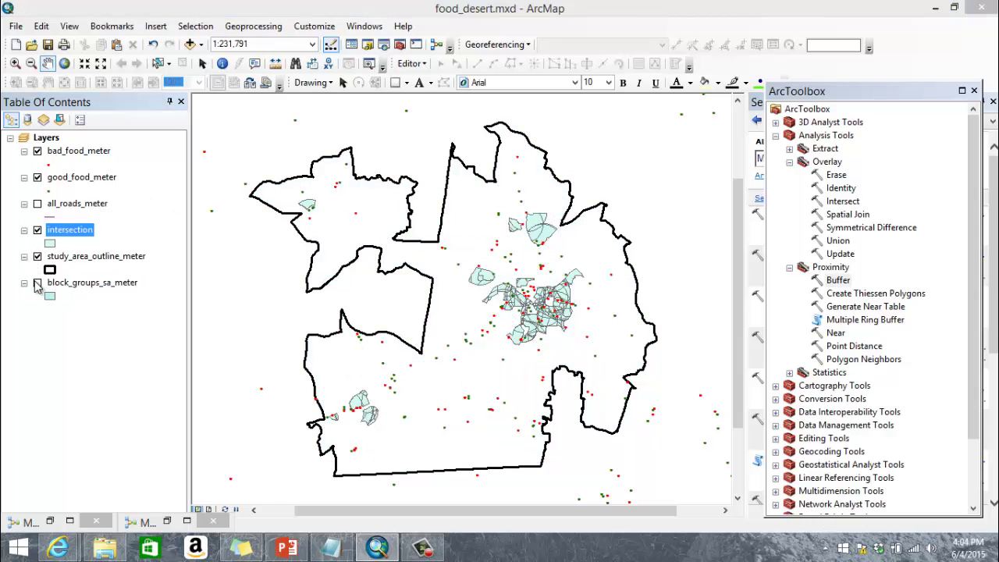
- Zoom in on the intersection polygons and check its attribute table of 2100 records
{"action": "left_click", "coordinate": [15, 64]}
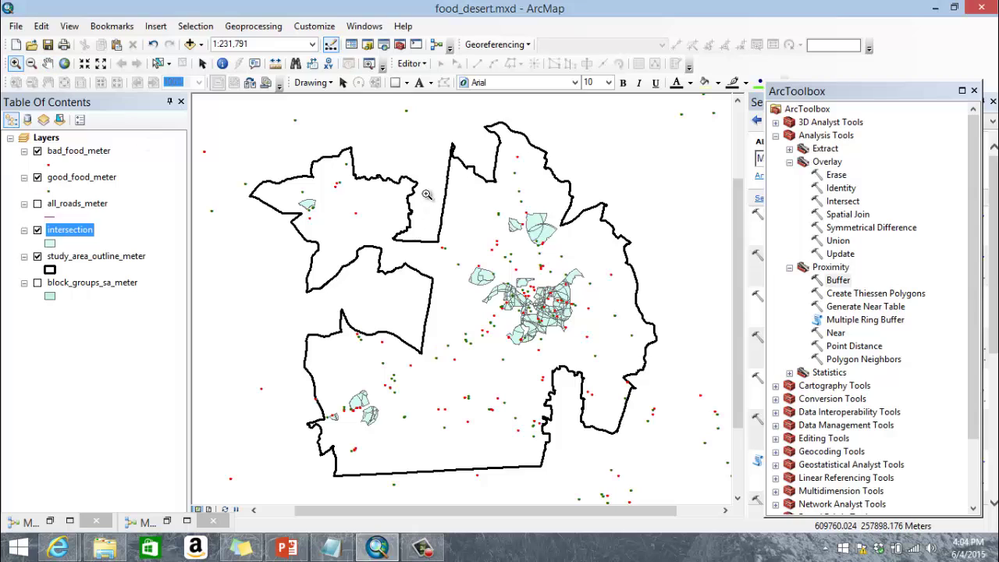
{"action": "left_click_drag", "start_coordinate": [426, 194], "coordinate": [615, 368]}
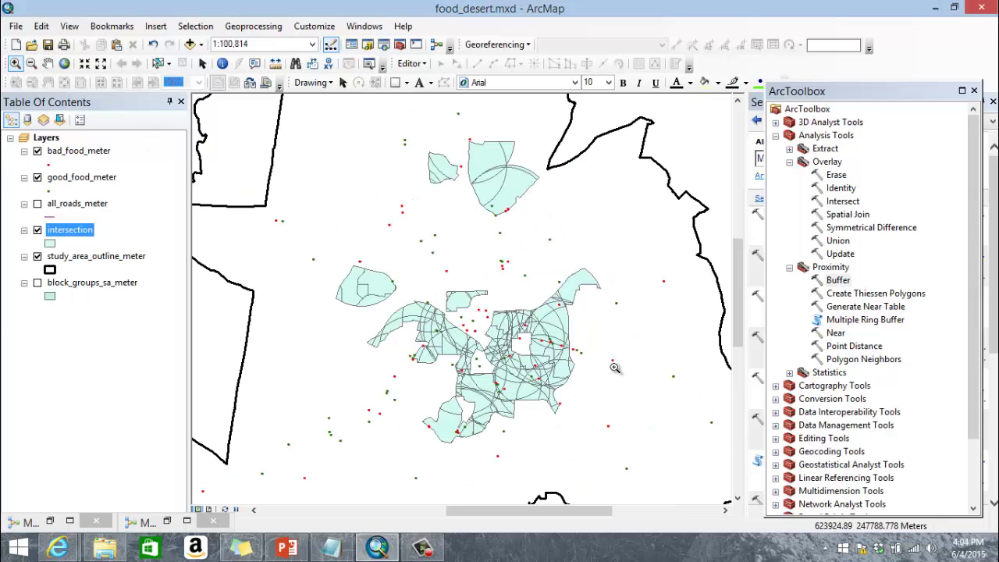
{"action": "right_click", "coordinate": [78, 240]}
{"action": "left_click", "coordinate": [118, 259]}
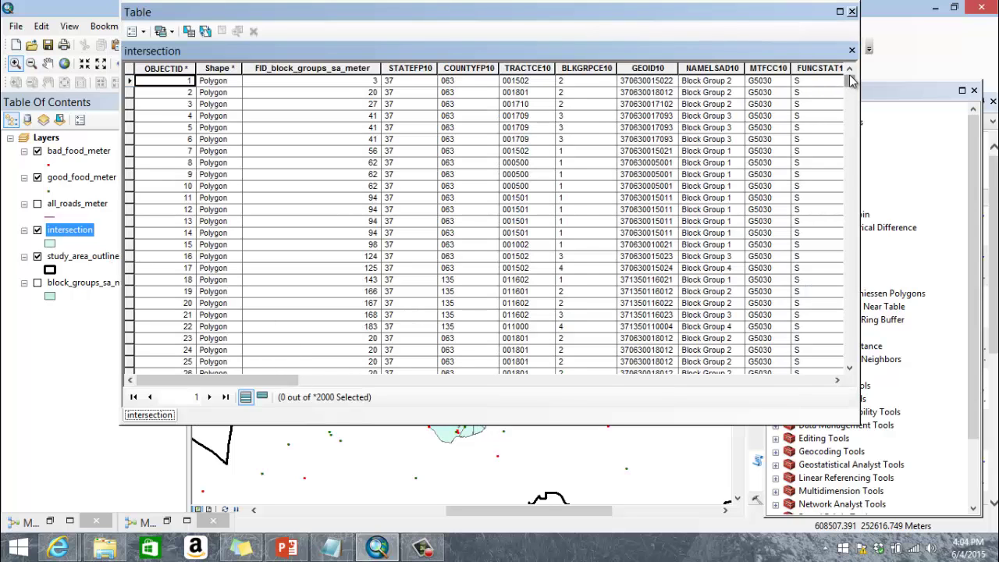
{"action": "left_click_drag", "start_coordinate": [849, 75], "coordinate": [851, 13]}
{"action": "left_click", "coordinate": [852, 12]}
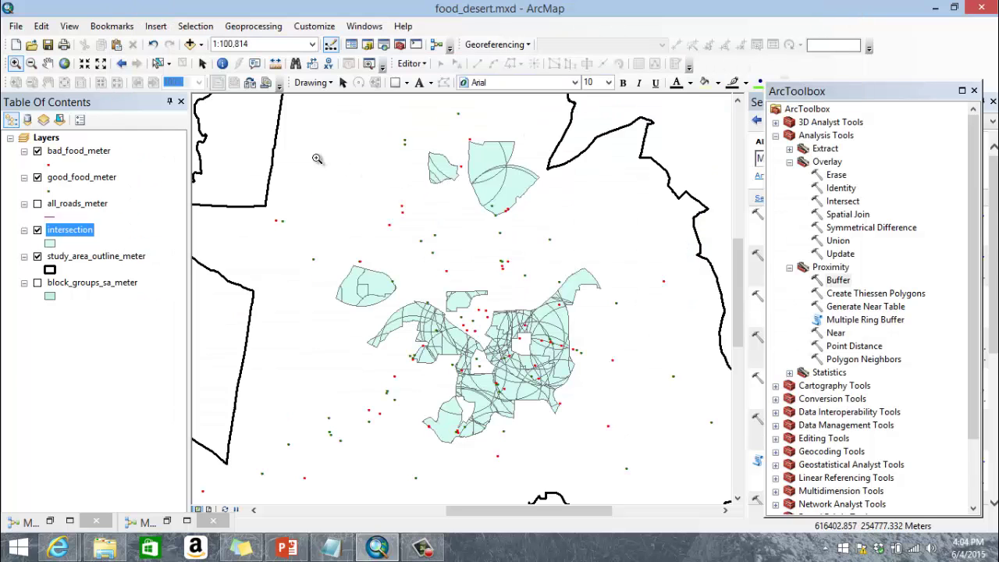
- Zoom out to 1:202,453 and pan so the whole study area shows
{"action": "left_click", "coordinate": [32, 64]}
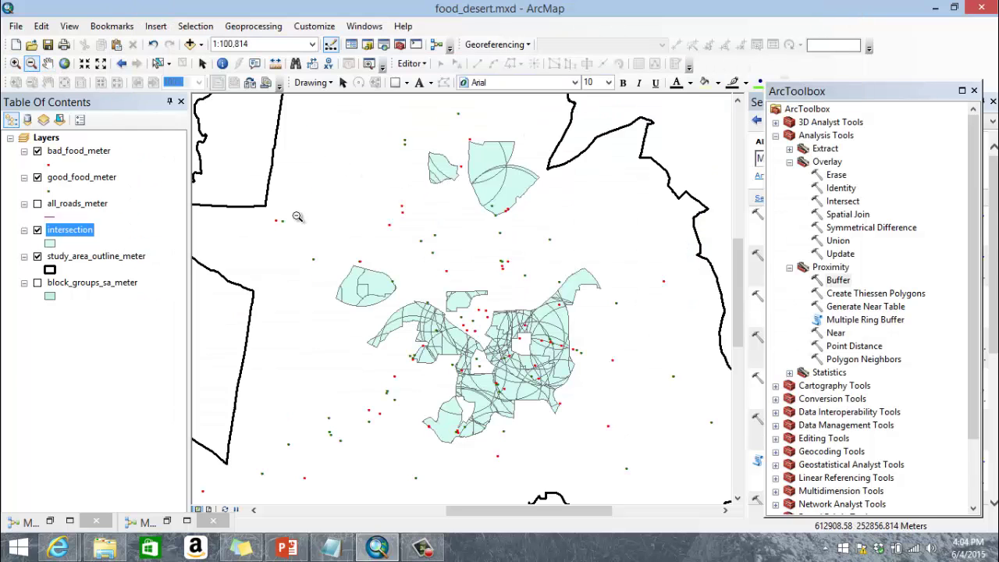
{"action": "left_click_drag", "start_coordinate": [287, 212], "coordinate": [563, 442]}
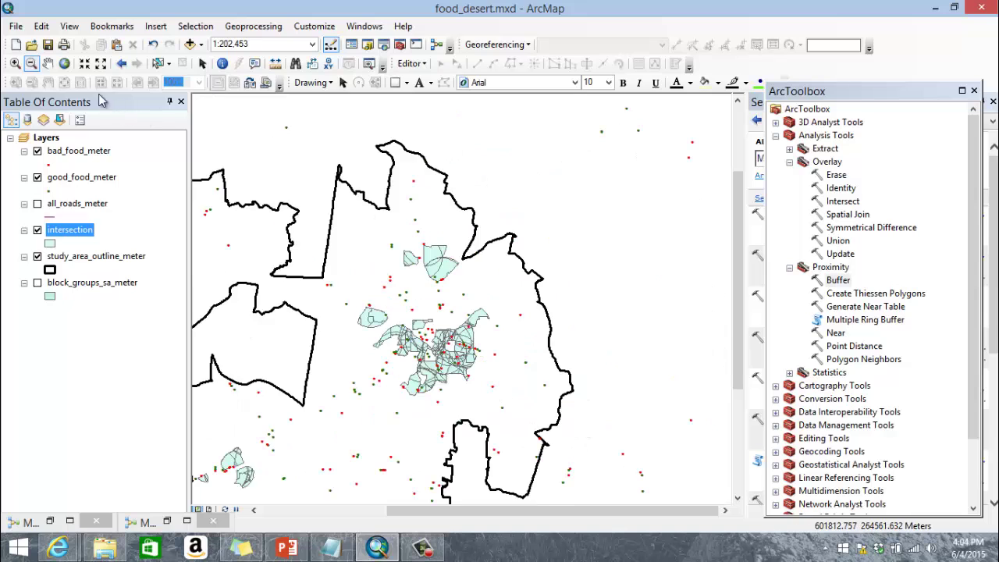
{"action": "left_click", "coordinate": [48, 64]}
{"action": "left_click_drag", "start_coordinate": [367, 359], "coordinate": [495, 298]}
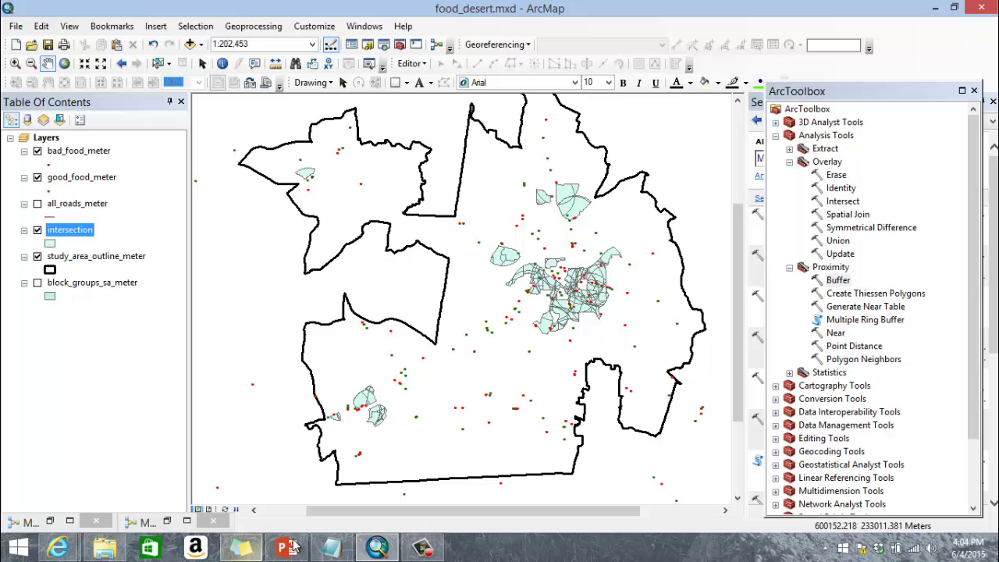
- Restore ArcMap and move the model windows off the map
{"action": "left_click", "coordinate": [378, 549]}
{"action": "left_click", "coordinate": [377, 549]}
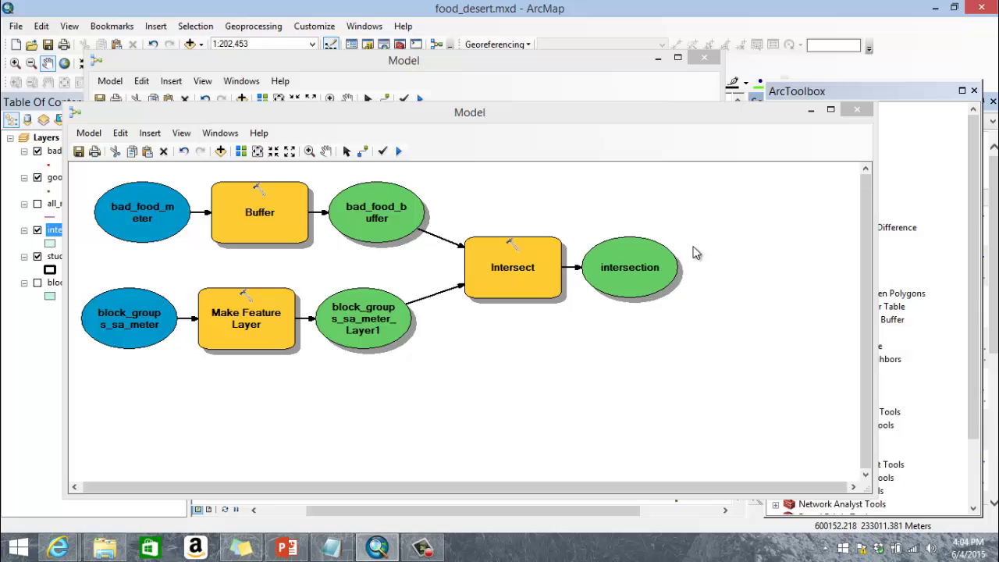
{"action": "left_click", "coordinate": [811, 110]}
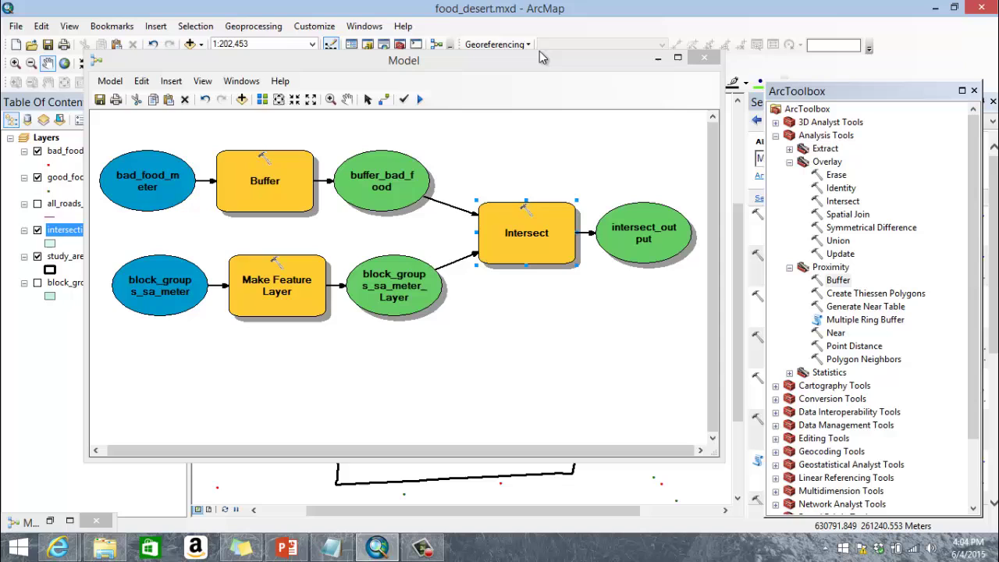
{"action": "left_click_drag", "start_coordinate": [540, 60], "coordinate": [380, 400]}
{"action": "left_click_drag", "start_coordinate": [386, 435], "coordinate": [383, 451]}
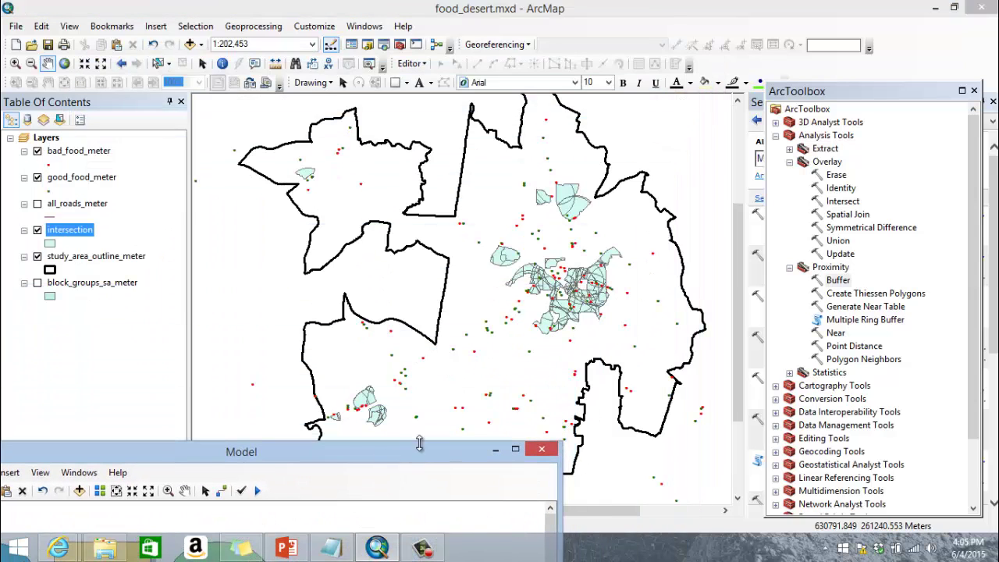
- Search the tools for 'dissolve', listing 7 items including Dissolve (Data Management)
{"action": "left_click", "coordinate": [975, 91]}
{"action": "left_click_drag", "start_coordinate": [850, 158], "coordinate": [741, 173]}
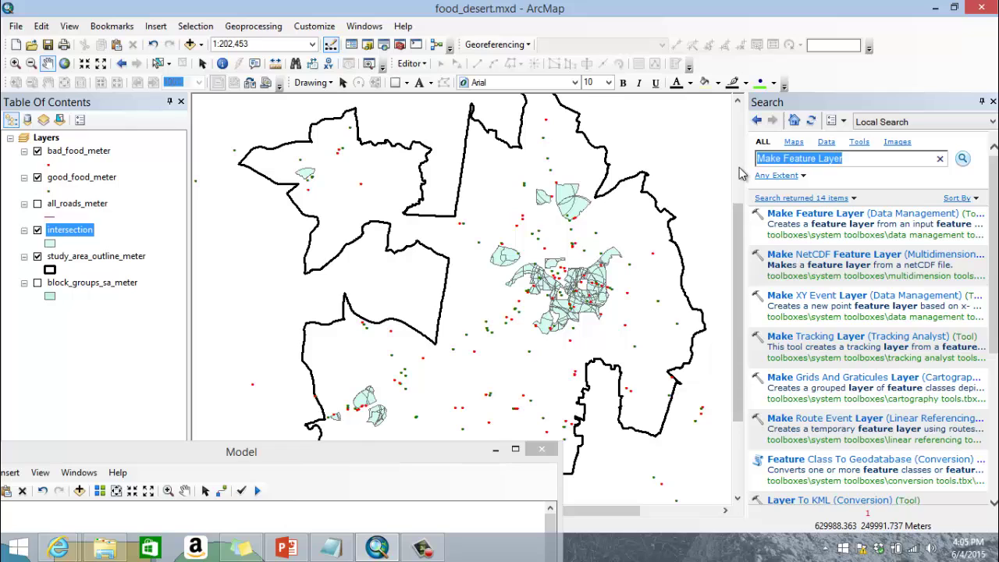
{"action": "type", "text": "dissol"}
{"action": "type", "text": "ve"}
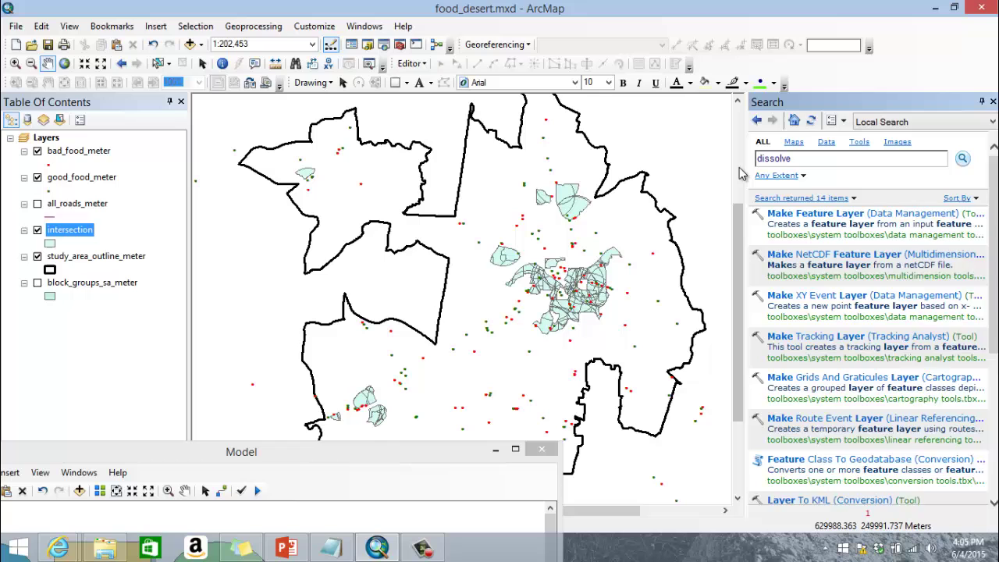
{"action": "key", "text": "Return"}
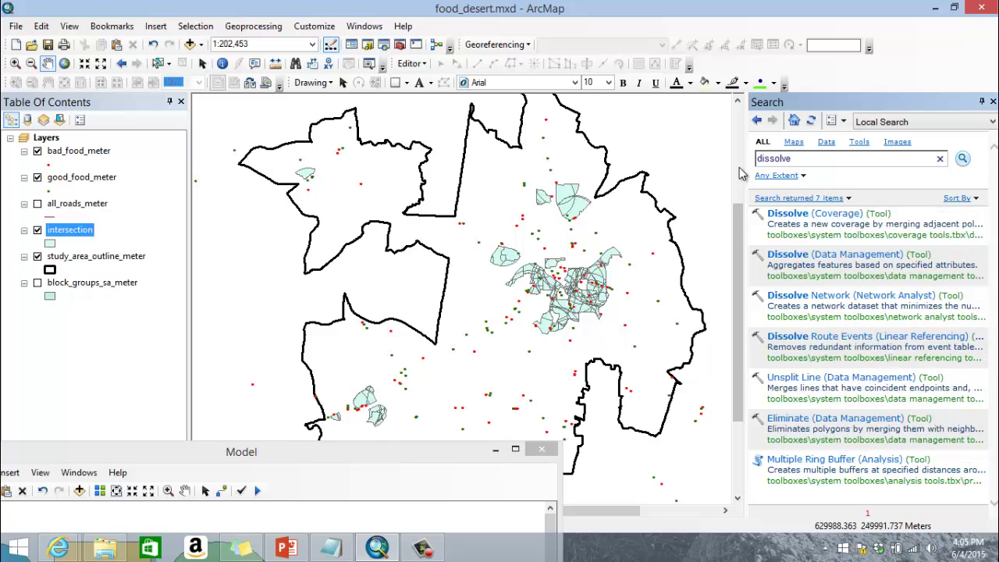
- Run Dissolve (Data Management) on intersection by STATEFP10, outputting C:\Temp\geoprocessing_example.mdb\dissovle
{"action": "left_click", "coordinate": [820, 257]}
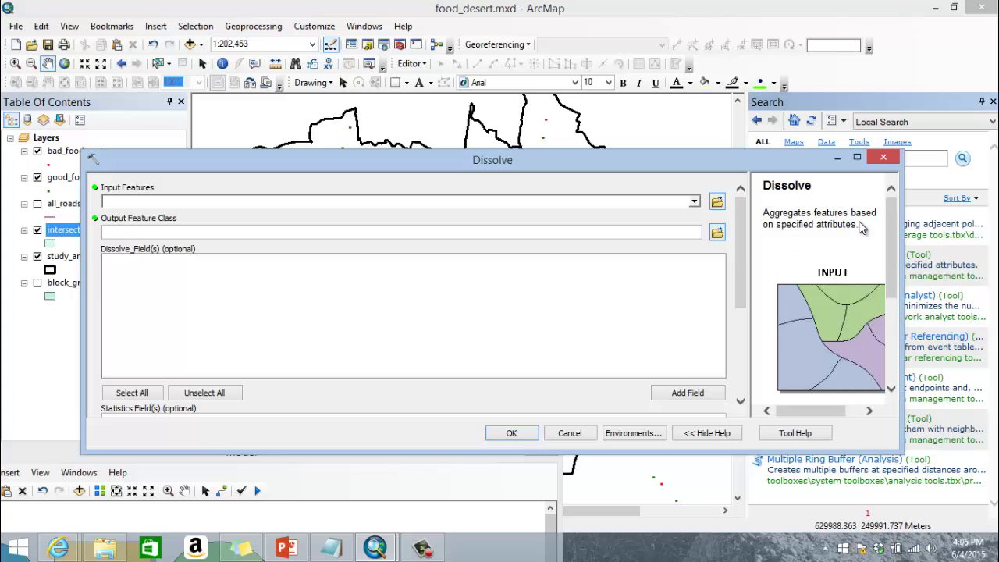
{"action": "left_click_drag", "start_coordinate": [704, 157], "coordinate": [713, 80]}
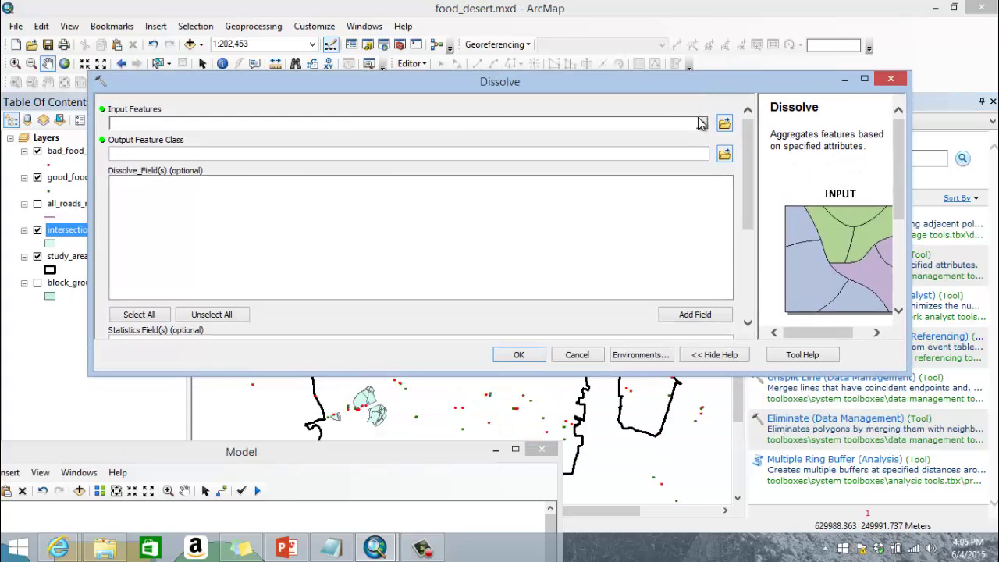
{"action": "left_click", "coordinate": [702, 123]}
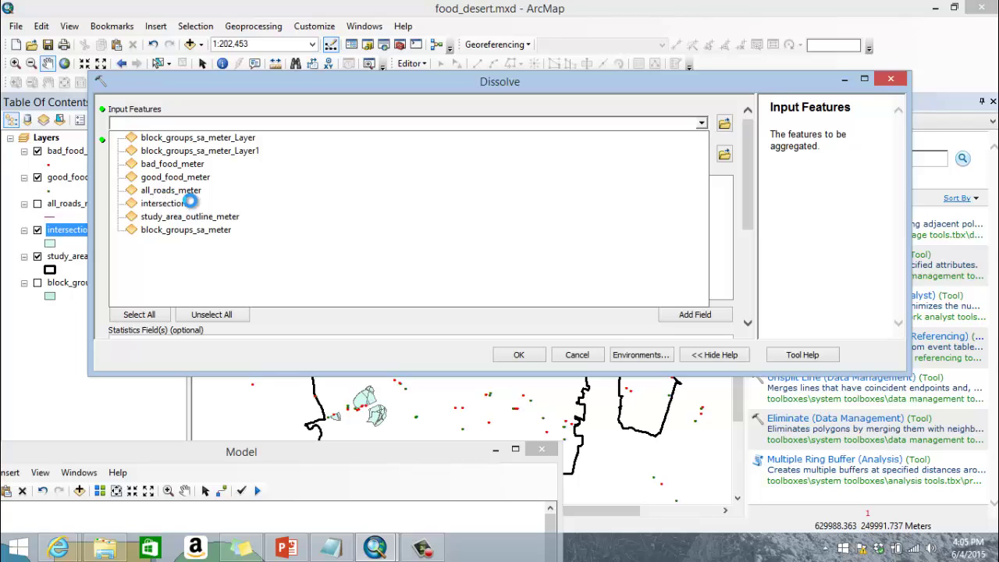
{"action": "left_click", "coordinate": [187, 203]}
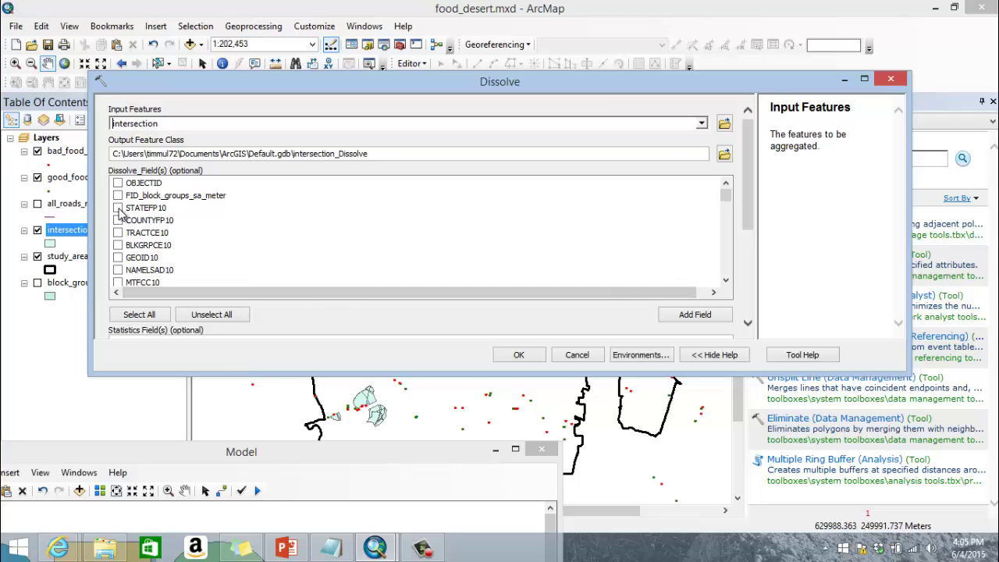
{"action": "left_click", "coordinate": [118, 207]}
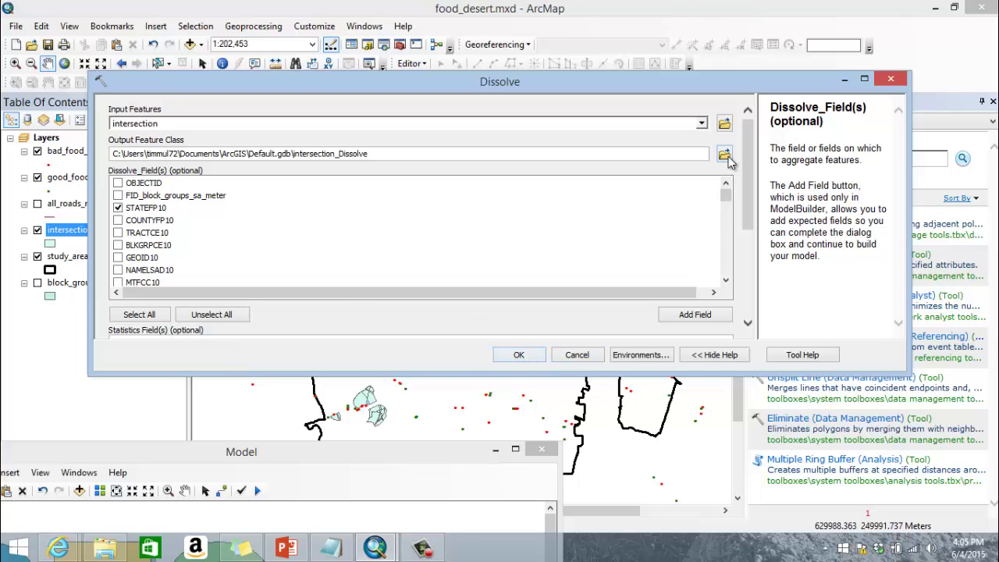
{"action": "left_click", "coordinate": [726, 157]}
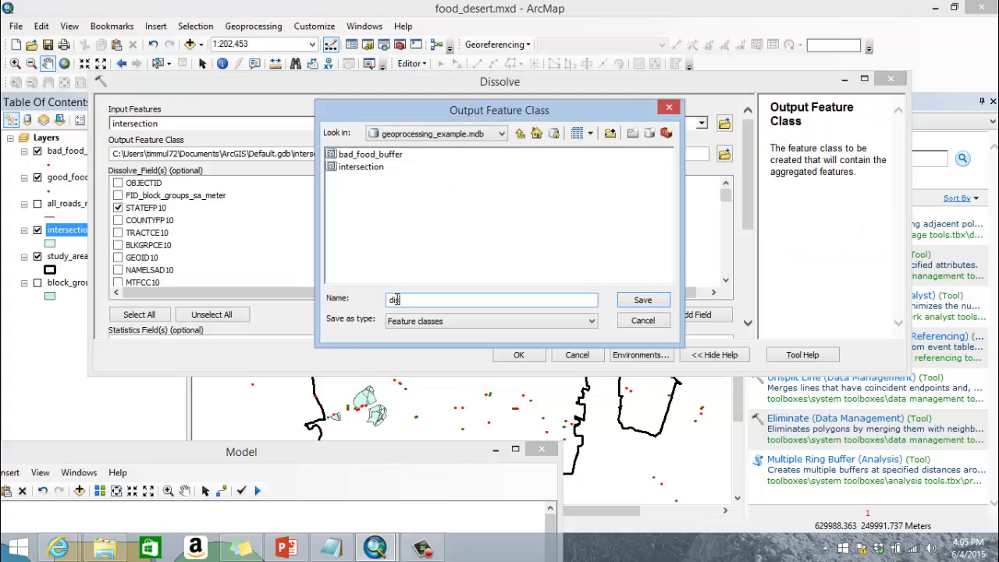
{"action": "type", "text": "dissovle"}
{"action": "key", "text": "Return"}
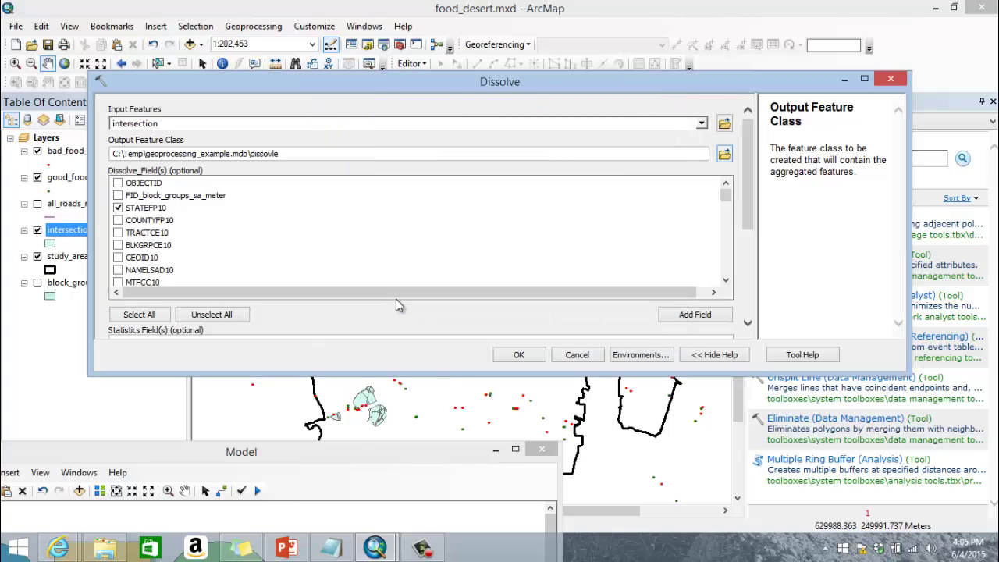
{"action": "left_click", "coordinate": [517, 356]}
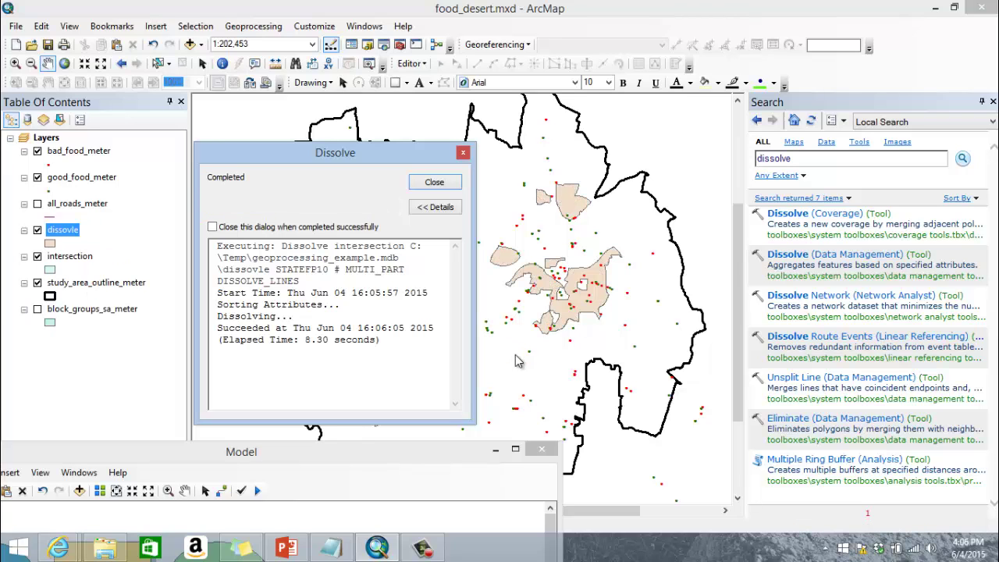
{"action": "left_click", "coordinate": [443, 185]}
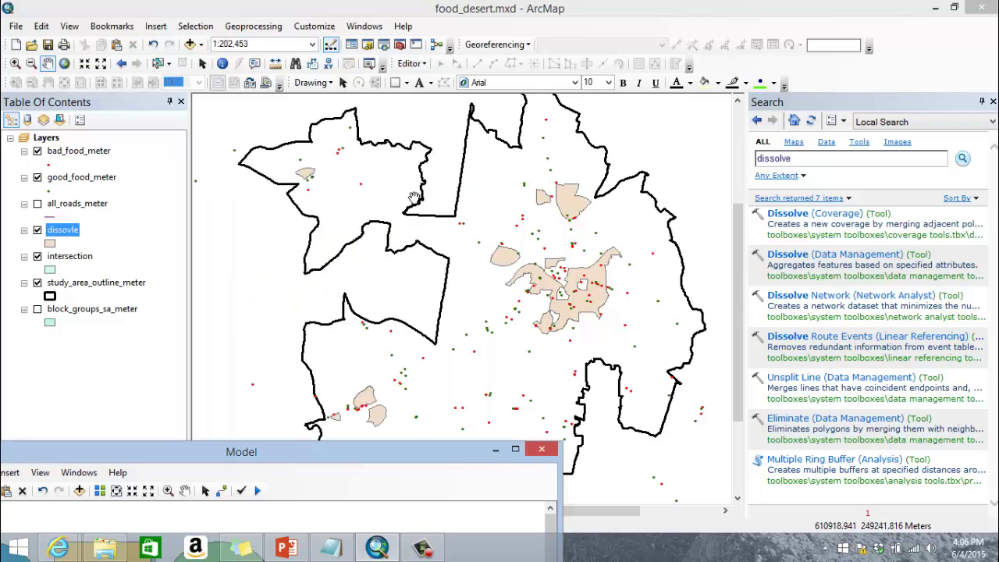
- Confirm the dissovle attribute table holds one polygon, then drag the Model window over the map
{"action": "right_click", "coordinate": [76, 229]}
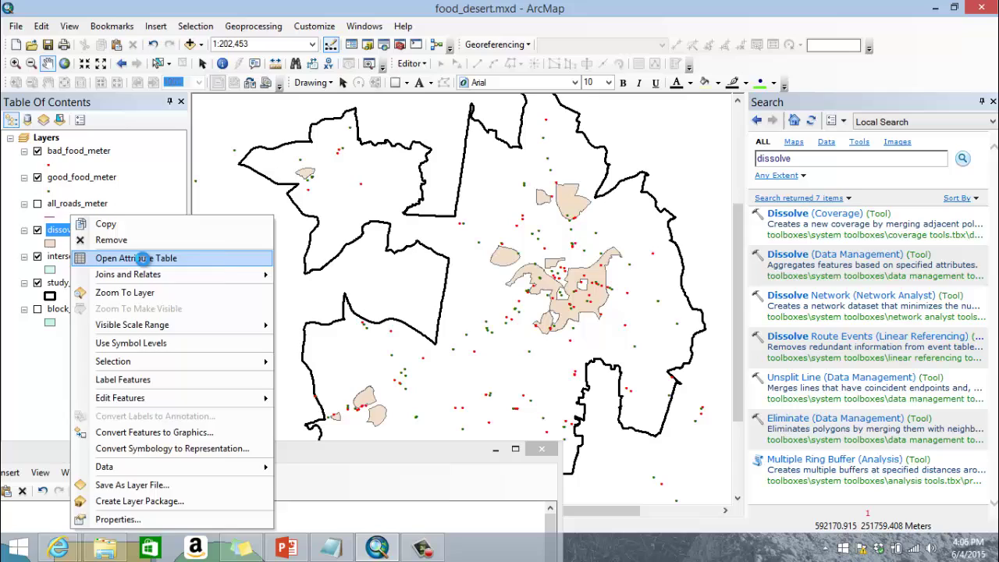
{"action": "left_click", "coordinate": [140, 258]}
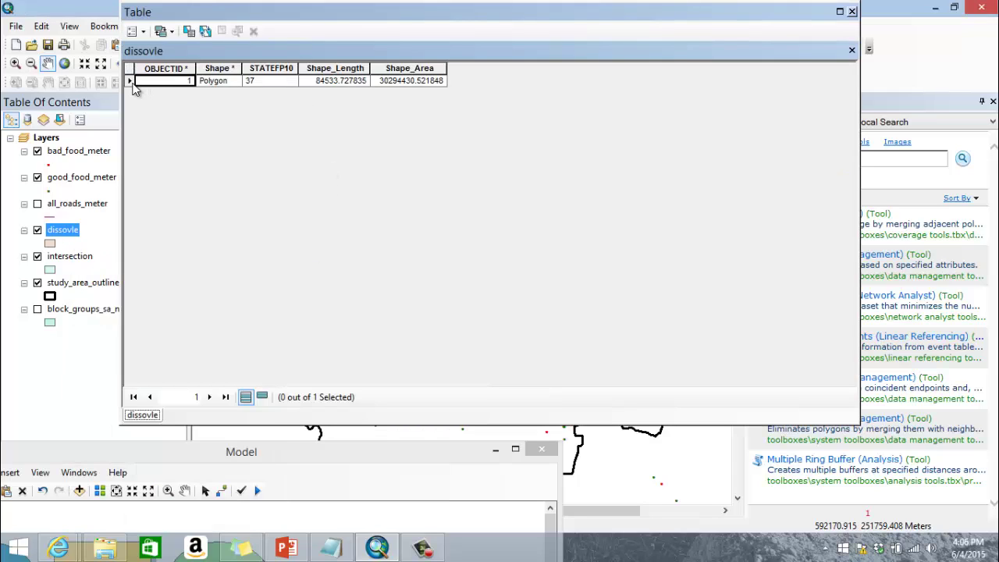
{"action": "left_click", "coordinate": [854, 11]}
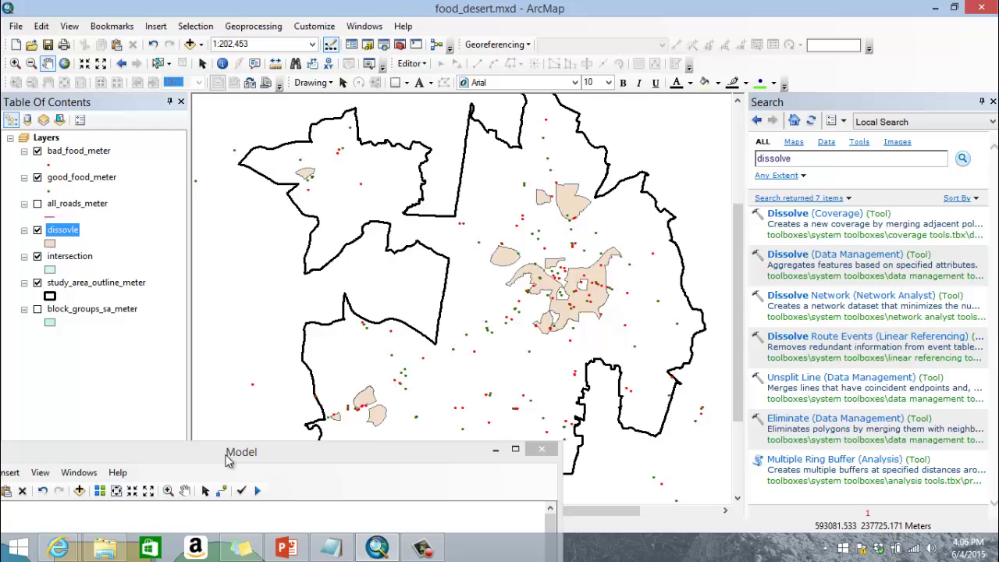
{"action": "left_click_drag", "start_coordinate": [225, 456], "coordinate": [406, 73]}
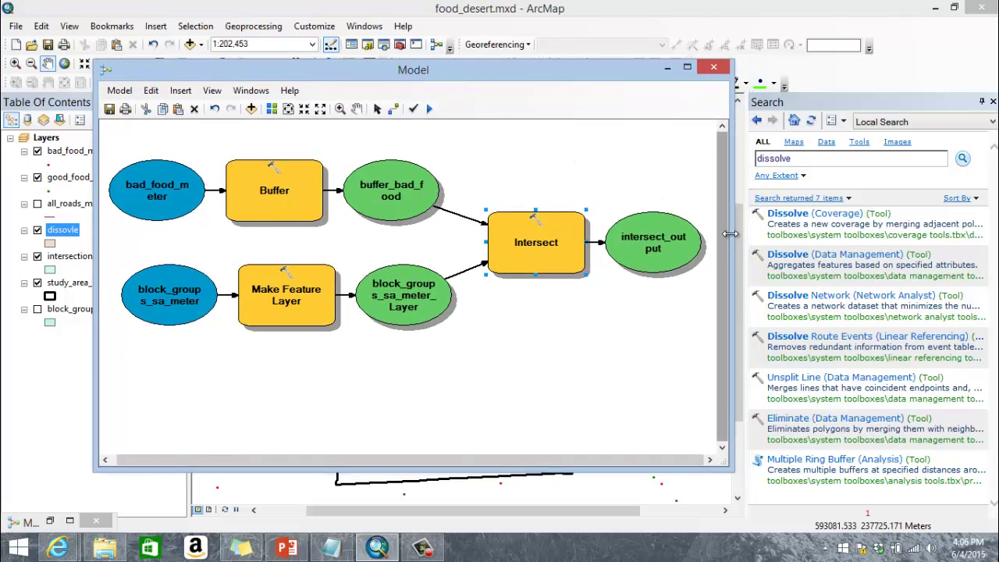
- Feed intersect_output into the new Dissolve step, producing intersect_output_Dissolve1, and tidy the diagram
{"action": "left_click_drag", "start_coordinate": [732, 233], "coordinate": [557, 353]}
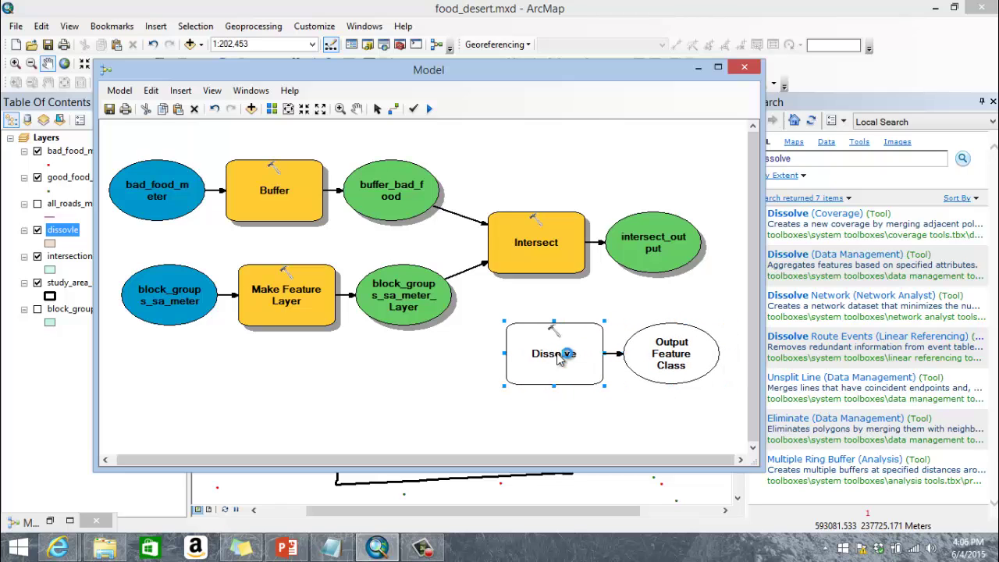
{"action": "double_click", "coordinate": [556, 353]}
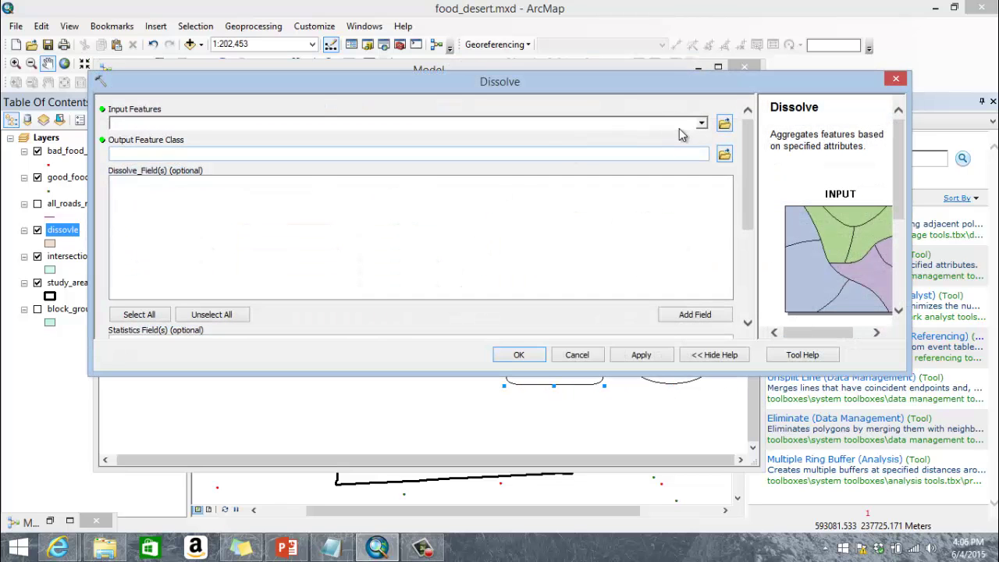
{"action": "left_click", "coordinate": [702, 124]}
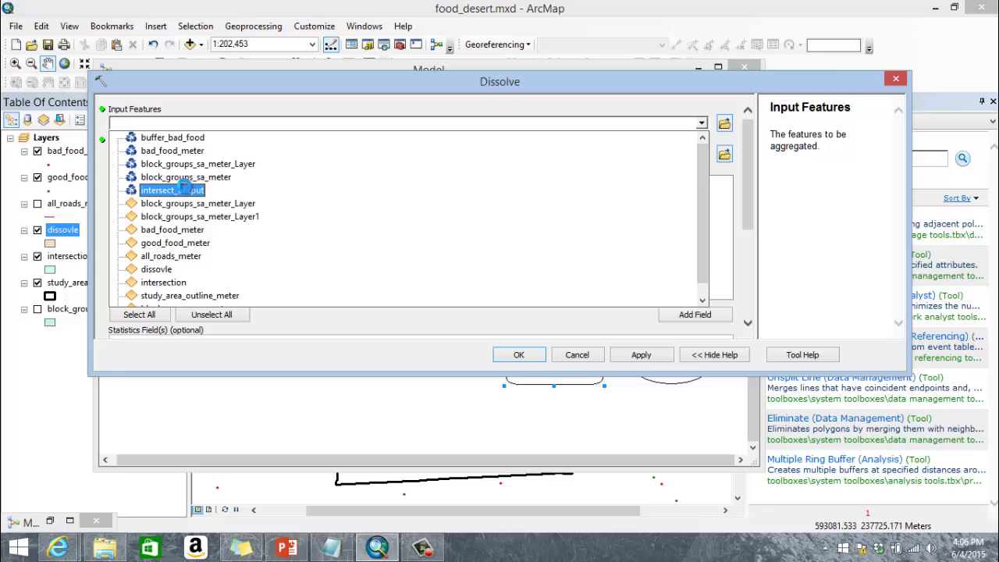
{"action": "left_click", "coordinate": [183, 189]}
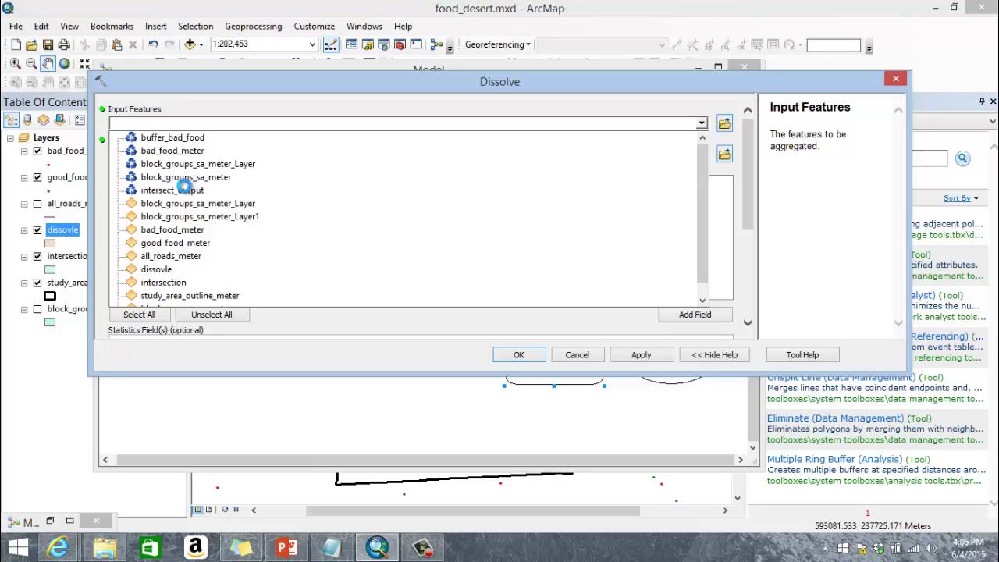
{"action": "left_click", "coordinate": [536, 360]}
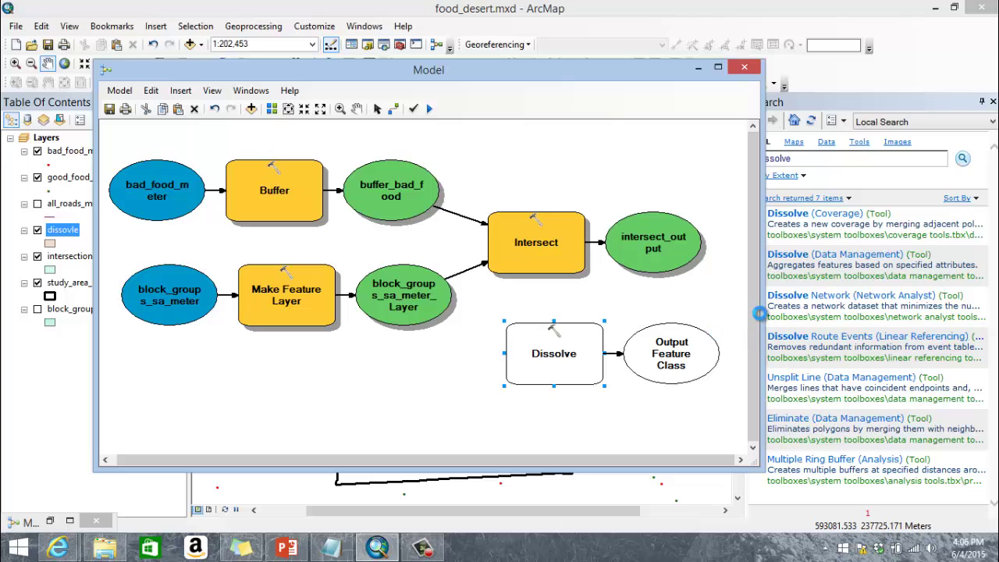
{"action": "left_click_drag", "start_coordinate": [761, 312], "coordinate": [922, 311]}
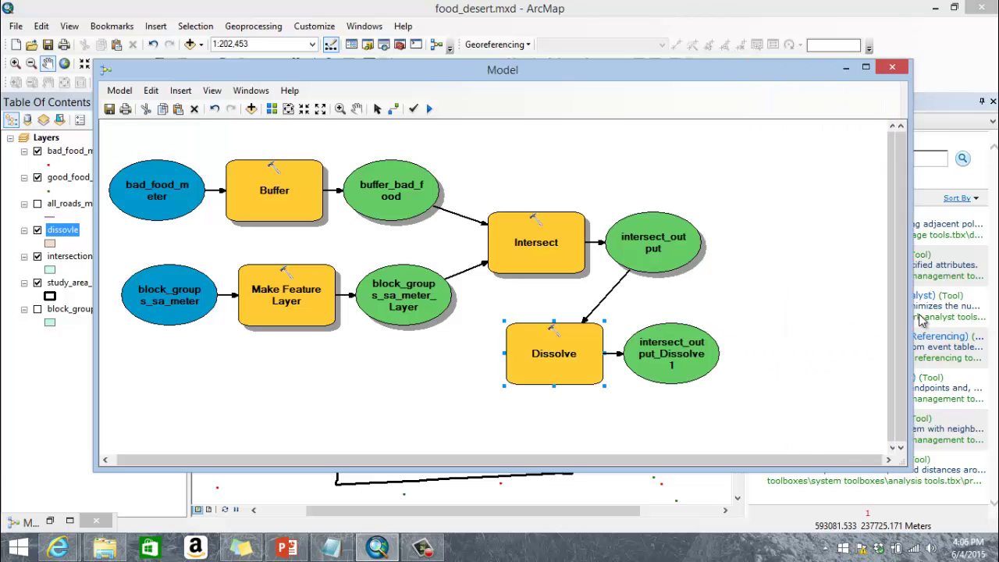
{"action": "left_click_drag", "start_coordinate": [578, 358], "coordinate": [669, 329]}
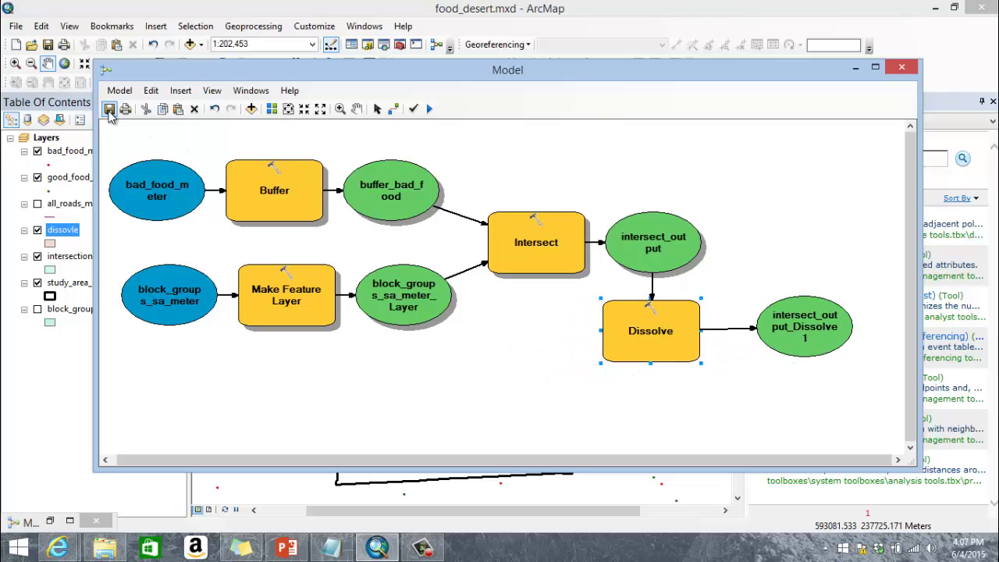
- Save the model as testIntersectDissolve, then review the Buffer parameters showing output buffer_bad_food
{"action": "left_click", "coordinate": [109, 111]}
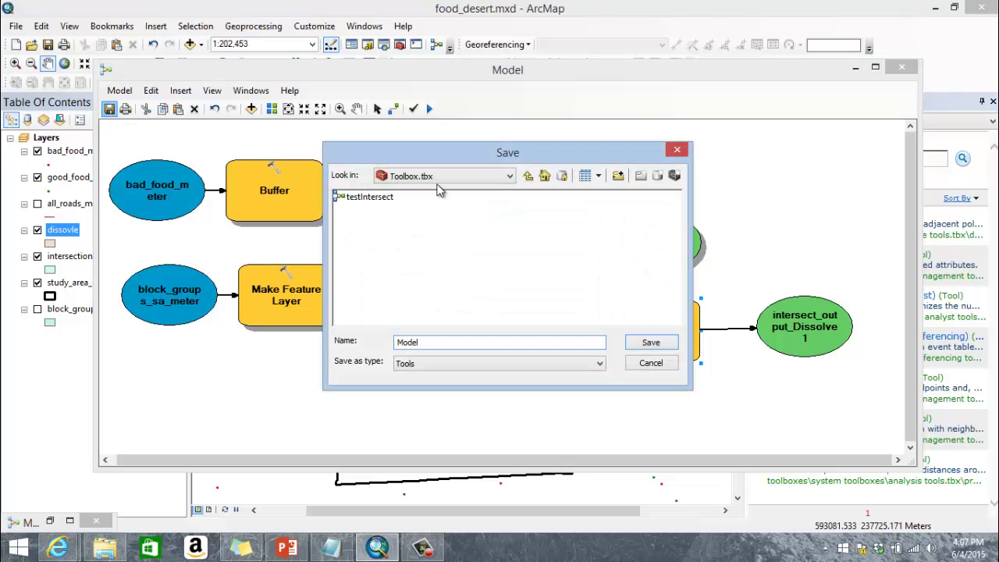
{"action": "left_click_drag", "start_coordinate": [420, 344], "coordinate": [384, 344]}
{"action": "type", "text": "testIntersectDisso"}
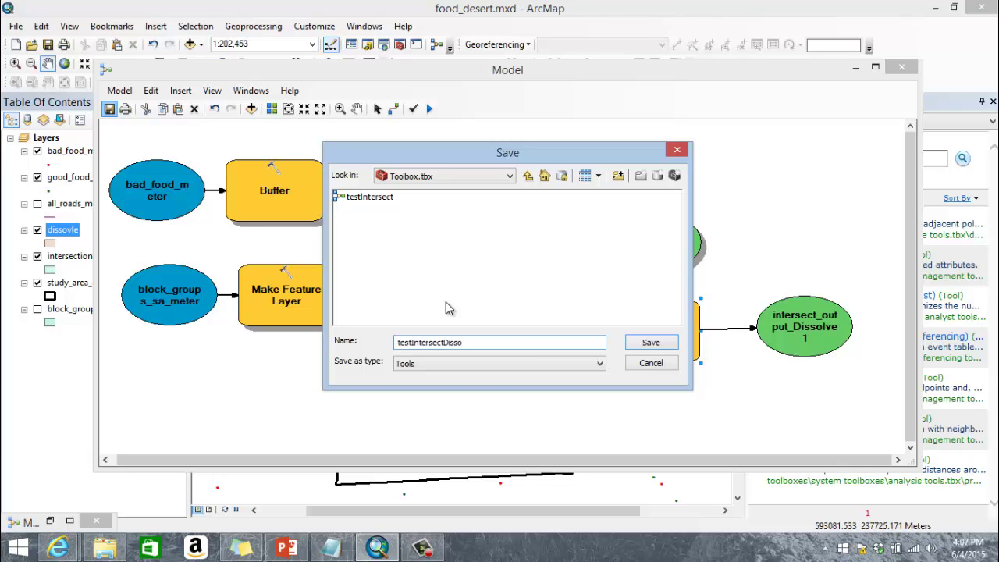
{"action": "type", "text": "lve"}
{"action": "key", "text": "Return"}
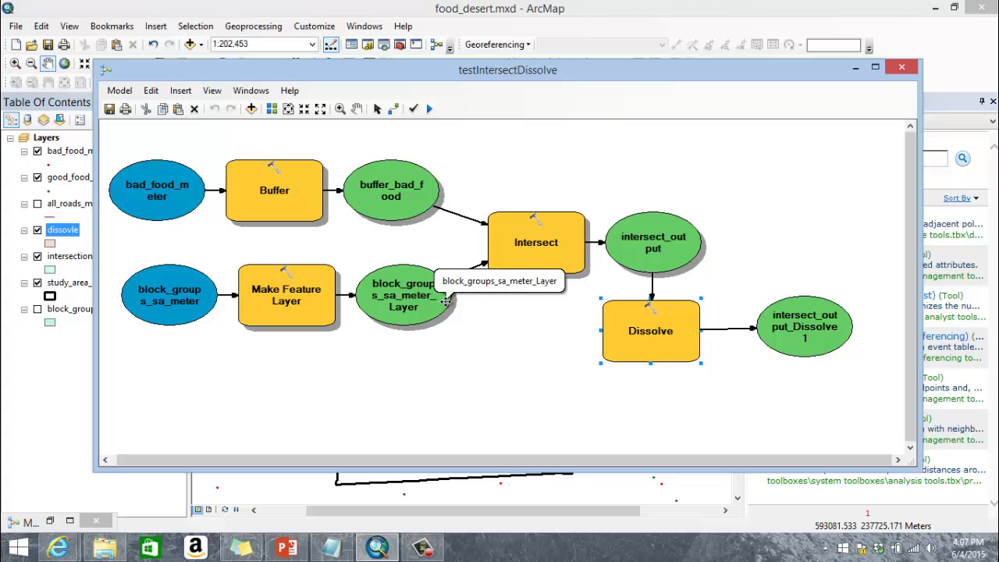
{"action": "left_click", "coordinate": [269, 199]}
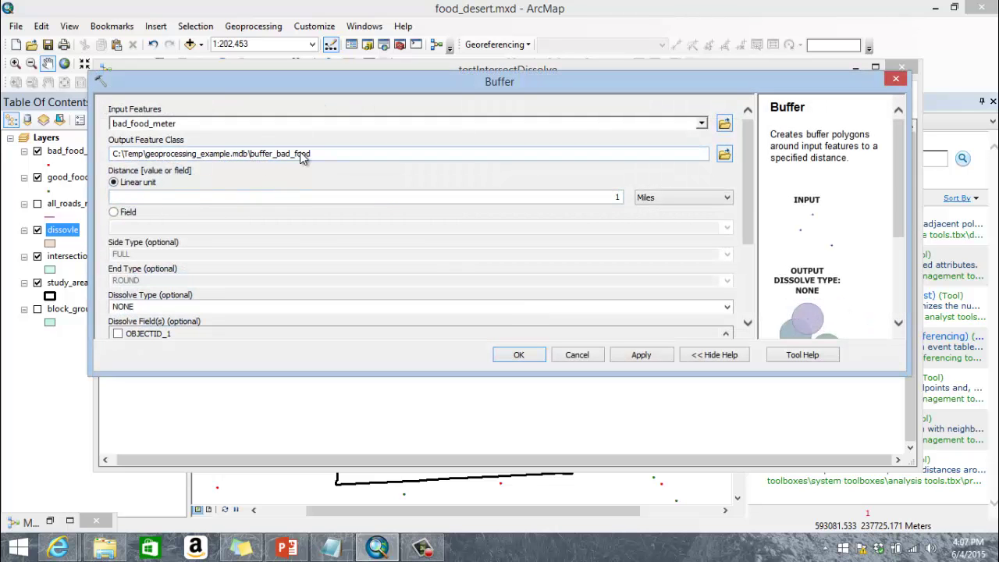
{"action": "left_click", "coordinate": [582, 355]}
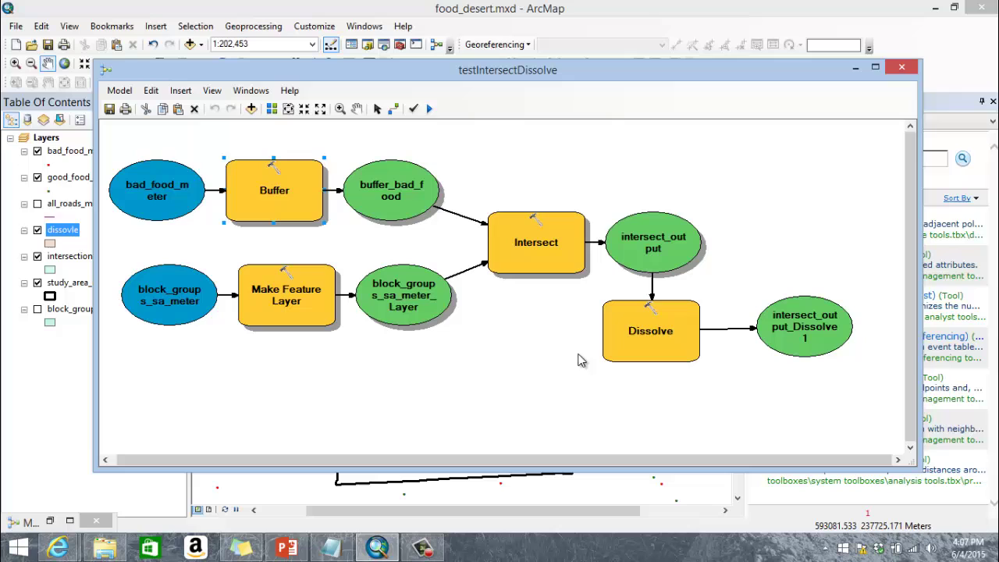
{"action": "left_click", "coordinate": [120, 90]}
{"action": "mouse_move", "coordinate": [158, 311]}
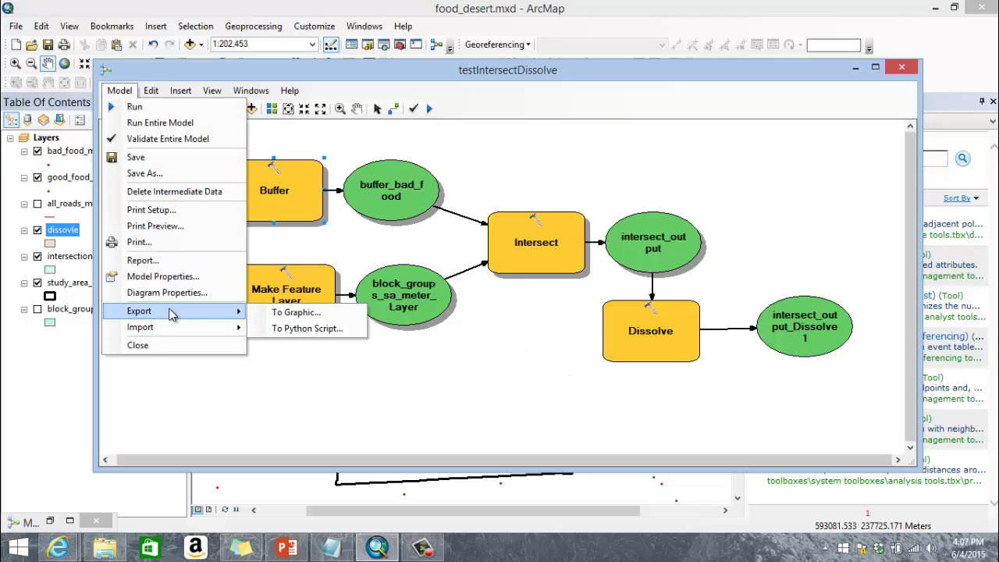
{"action": "left_click", "coordinate": [273, 312]}
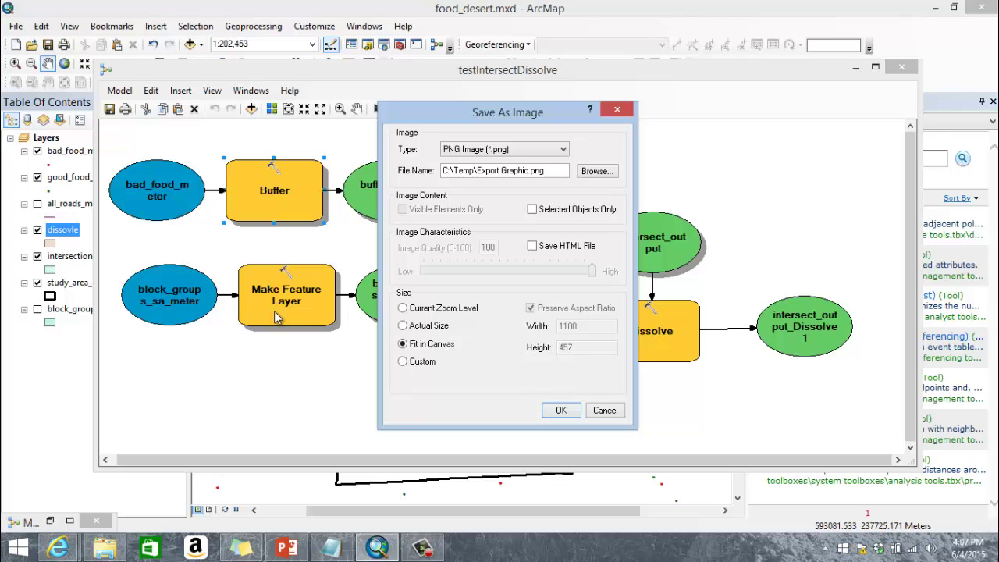
{"action": "left_click", "coordinate": [606, 411]}
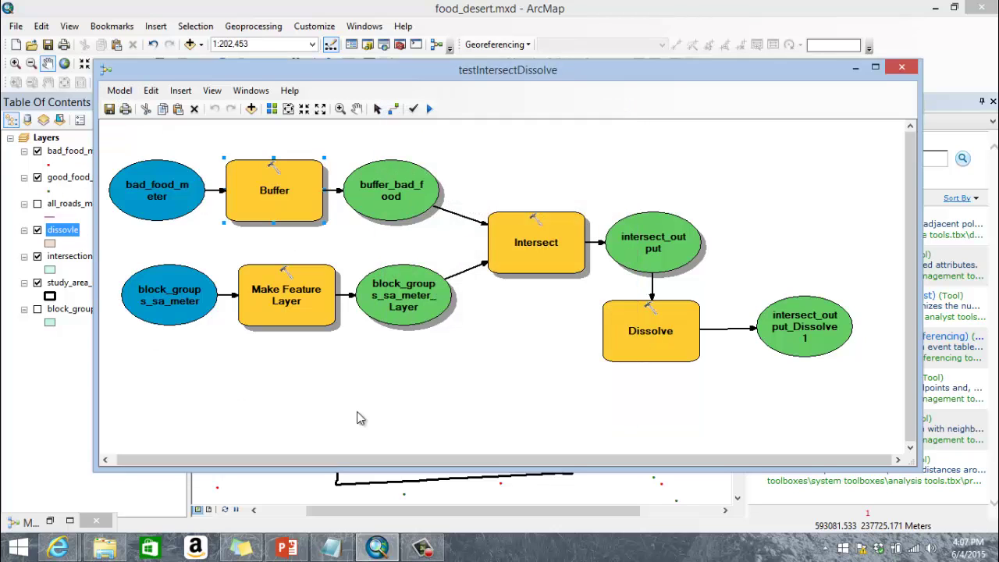
- Export the model via Model > Export > To Python Script as intersect_dissolve in Temp
{"action": "left_click", "coordinate": [119, 90]}
{"action": "mouse_move", "coordinate": [226, 333]}
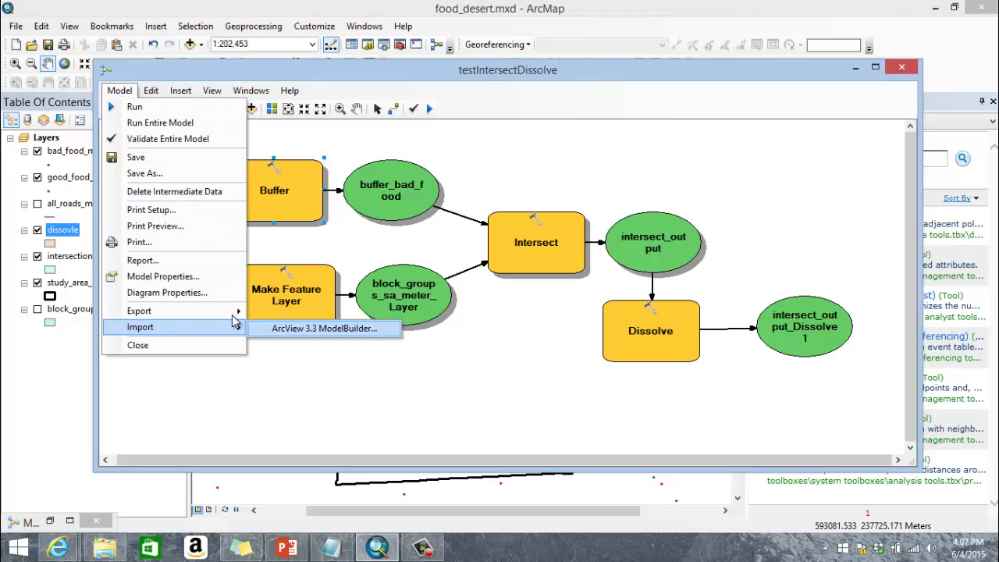
{"action": "left_click", "coordinate": [283, 328]}
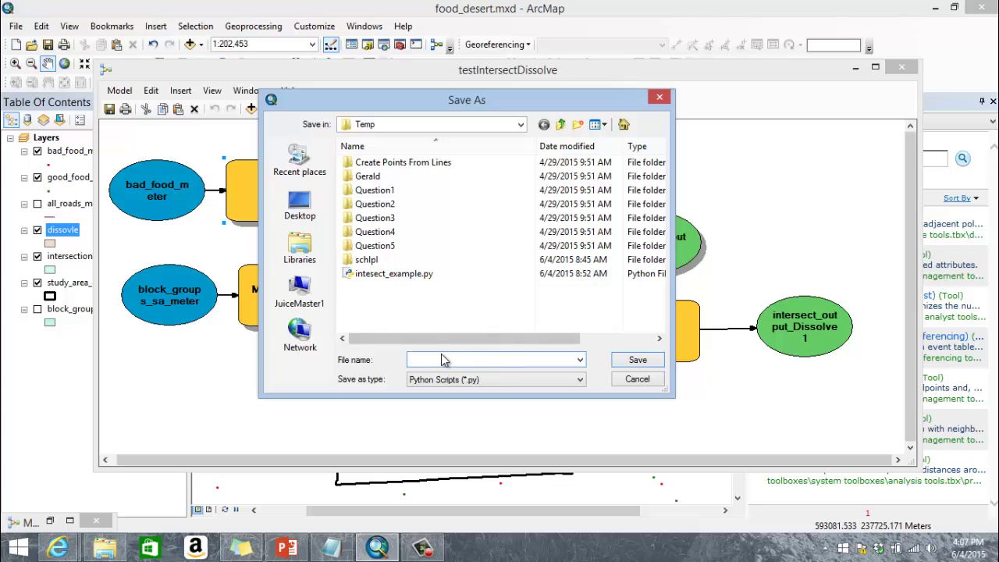
{"action": "type", "text": "intesec"}
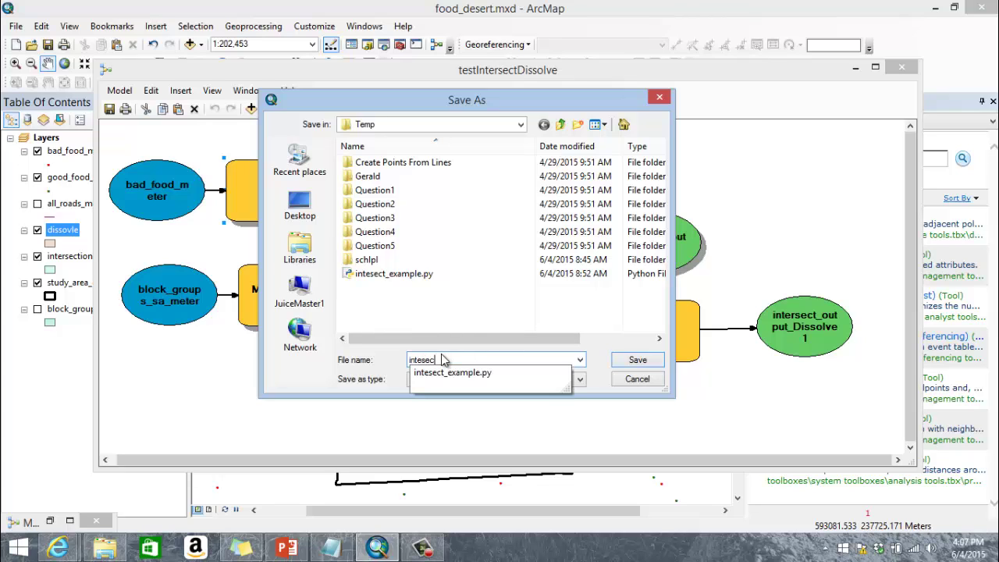
{"action": "type", "text": "t"}
{"action": "key", "text": "BackSpace"}
{"action": "key", "text": "BackSpace"}
{"action": "key", "text": "BackSpace"}
{"action": "key", "text": "BackSpace"}
{"action": "type", "text": "re"}
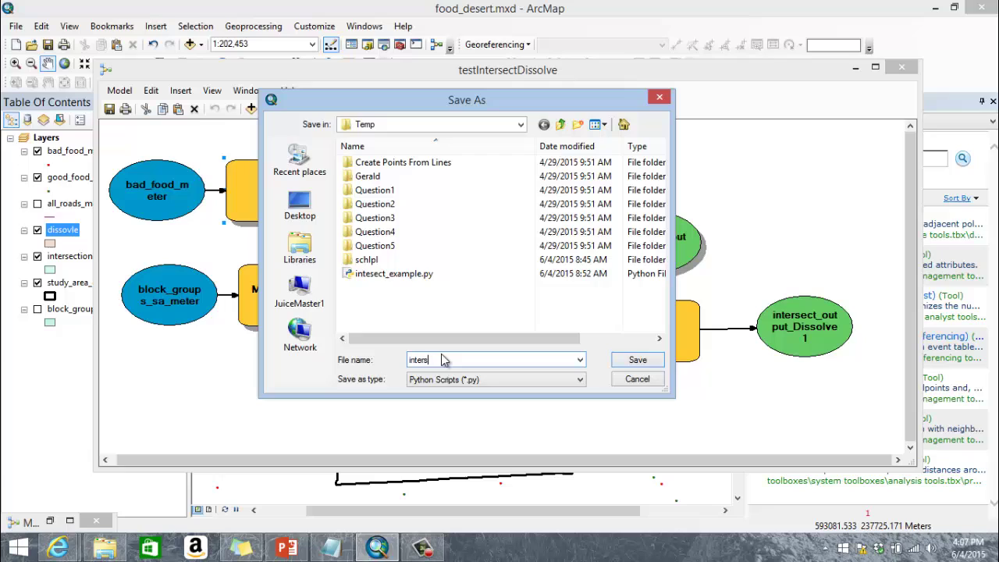
{"action": "type", "text": "sect_dissov"}
{"action": "key", "text": "Return"}
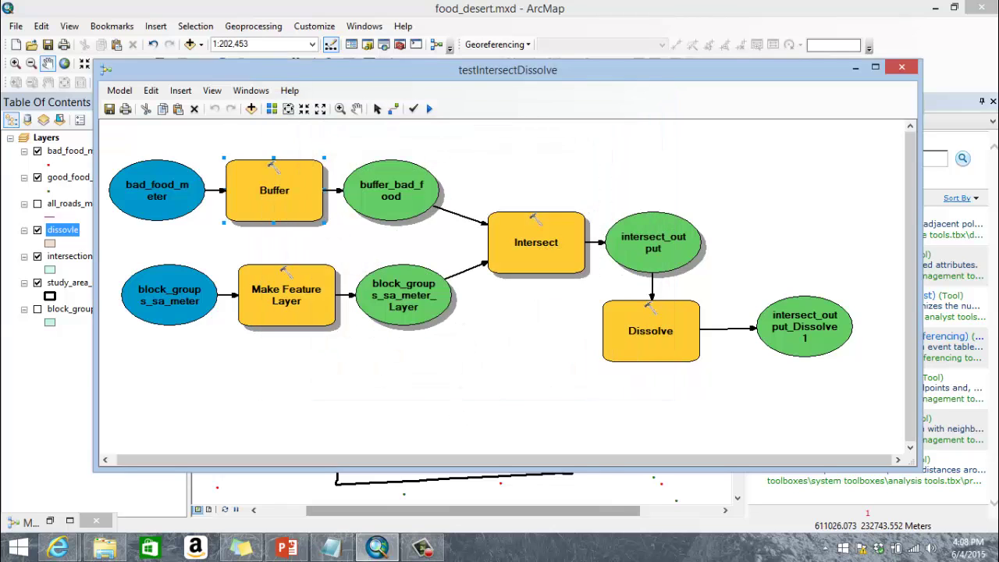
- In Notepad's Open dialog, browse to C:\Temp with All Files (*.*) showing
{"action": "left_click", "coordinate": [330, 550]}
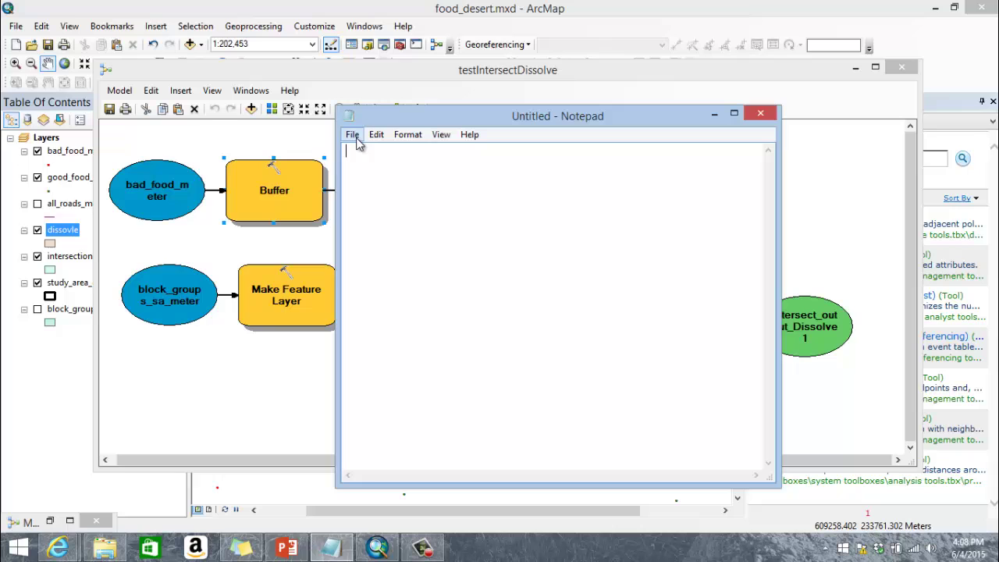
{"action": "left_click", "coordinate": [353, 136]}
{"action": "left_click", "coordinate": [383, 169]}
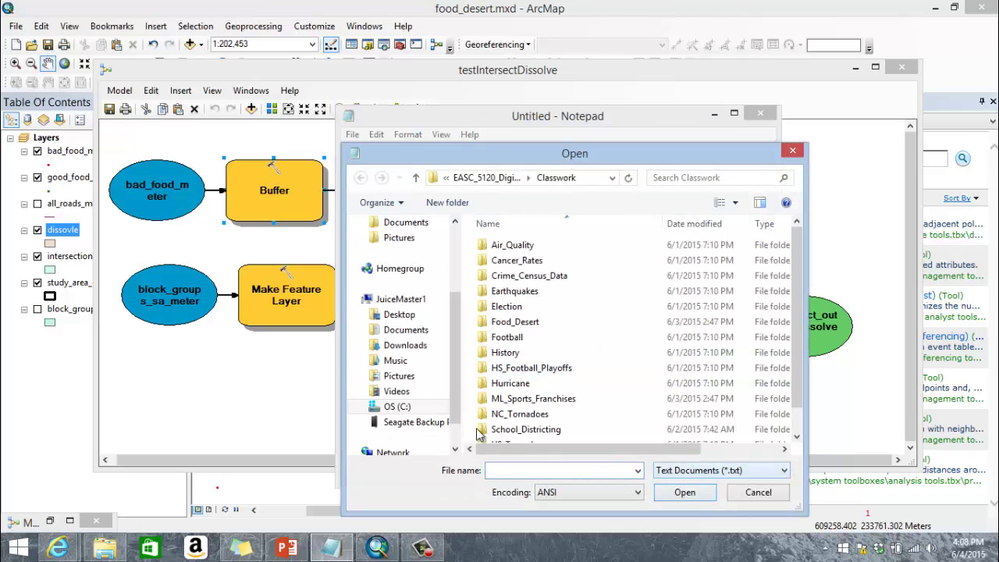
{"action": "left_click", "coordinate": [377, 409]}
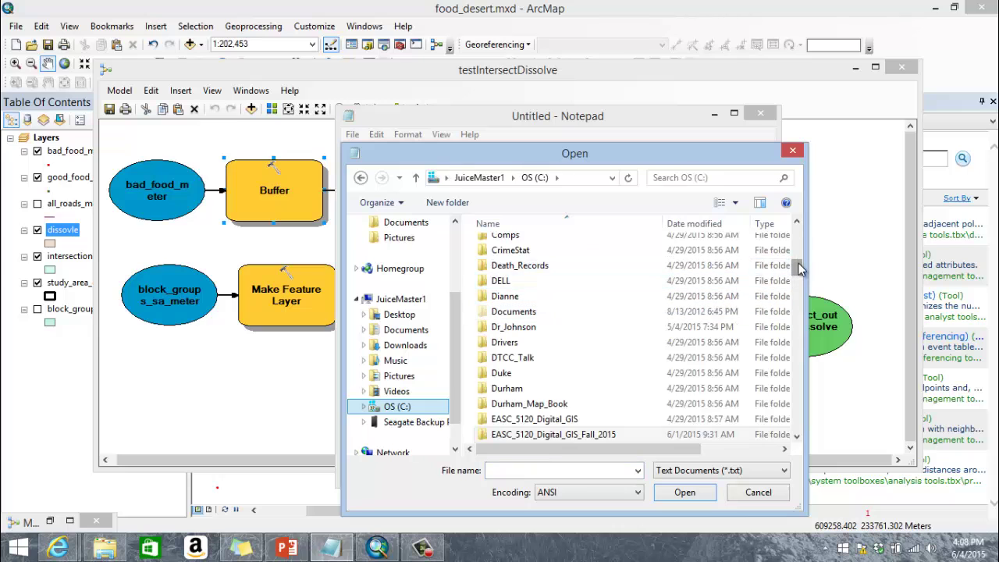
{"action": "left_click_drag", "start_coordinate": [799, 268], "coordinate": [798, 402]}
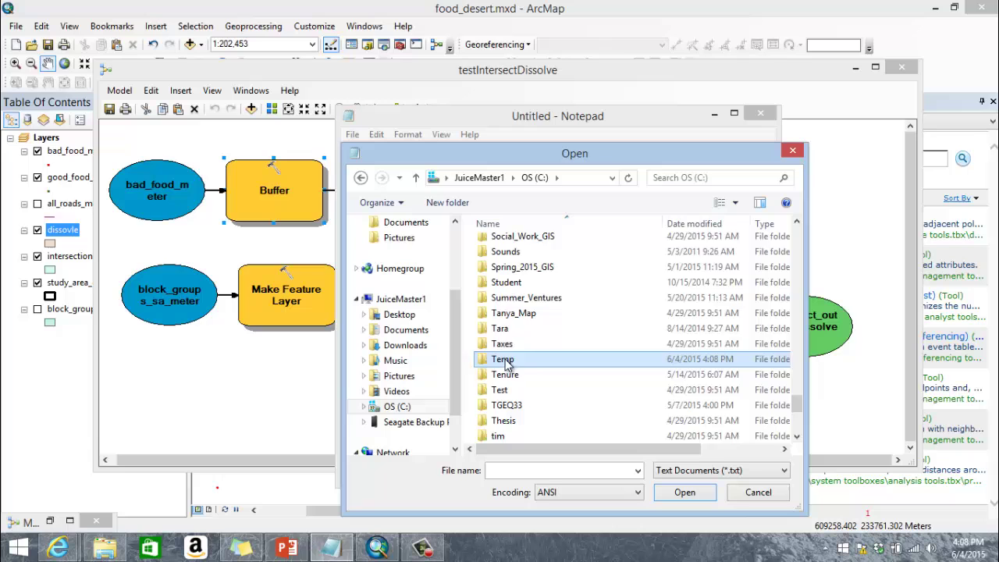
{"action": "double_click", "coordinate": [504, 360]}
{"action": "left_click", "coordinate": [718, 470]}
{"action": "left_click", "coordinate": [717, 500]}
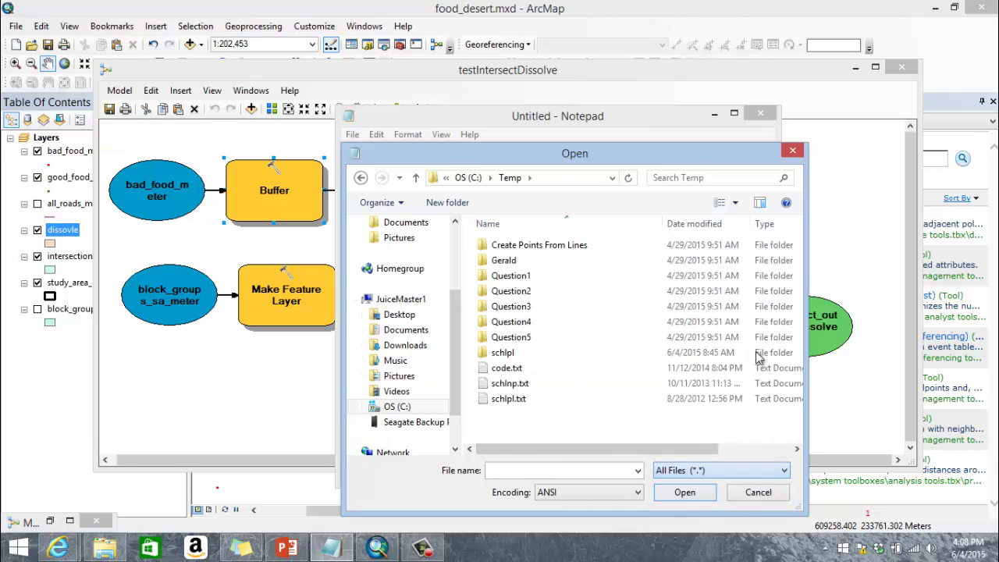
{"action": "left_click_drag", "start_coordinate": [800, 263], "coordinate": [795, 326]}
- Open intersect_dissolve.py and enlarge the Notepad window to read the arcpy code
{"action": "double_click", "coordinate": [539, 270]}
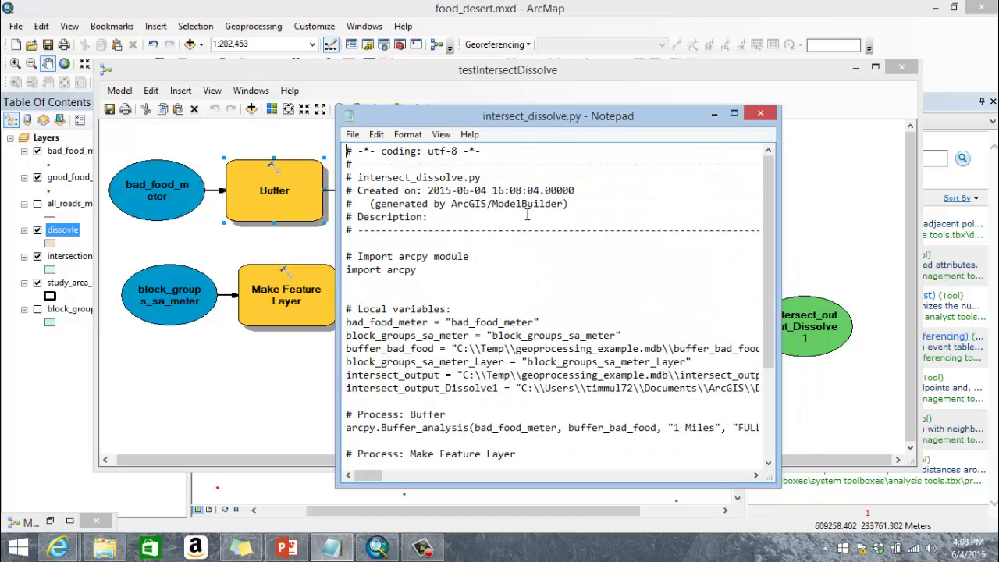
{"action": "left_click_drag", "start_coordinate": [537, 117], "coordinate": [292, 65]}
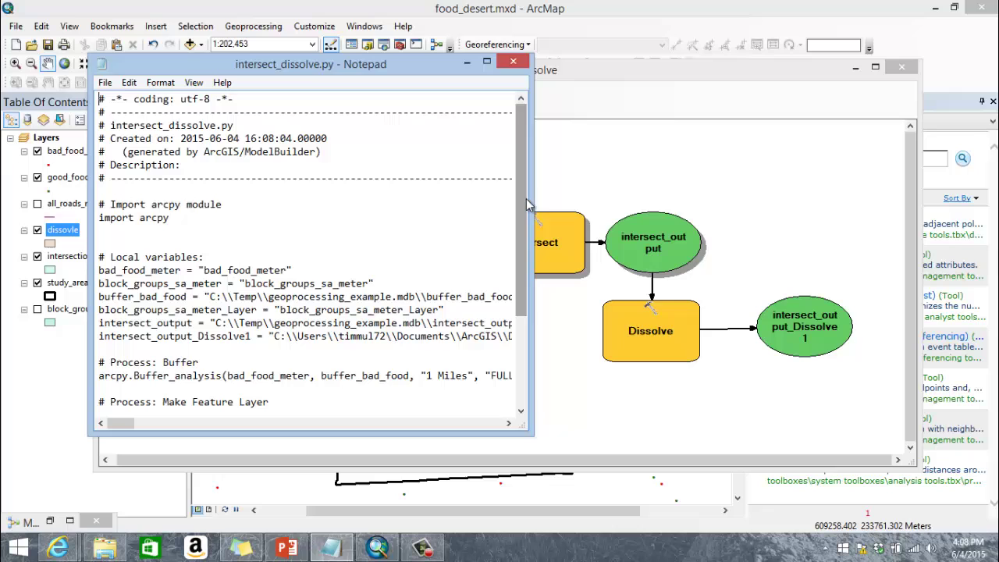
{"action": "left_click_drag", "start_coordinate": [534, 227], "coordinate": [790, 307]}
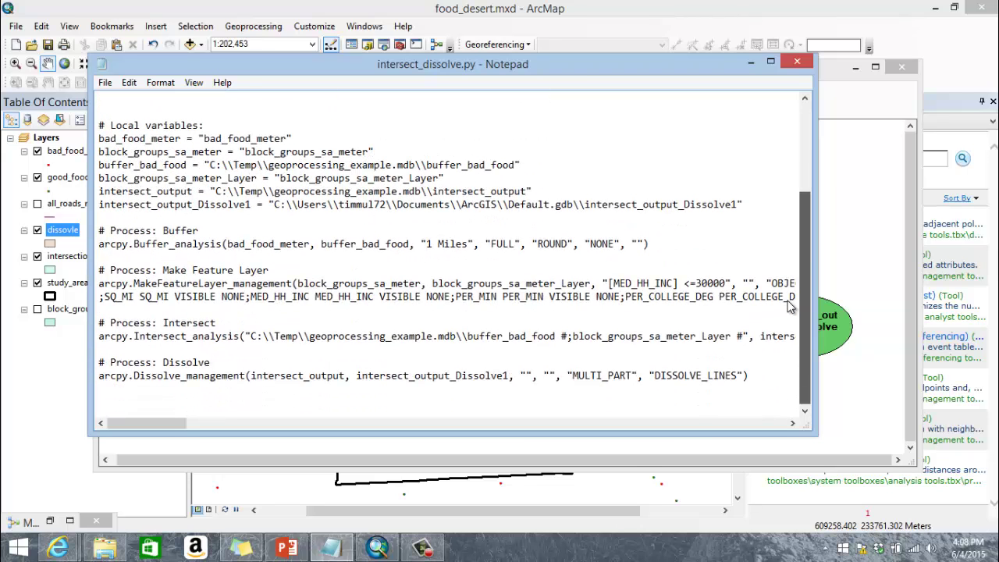
{"action": "left_click_drag", "start_coordinate": [630, 434], "coordinate": [631, 469]}
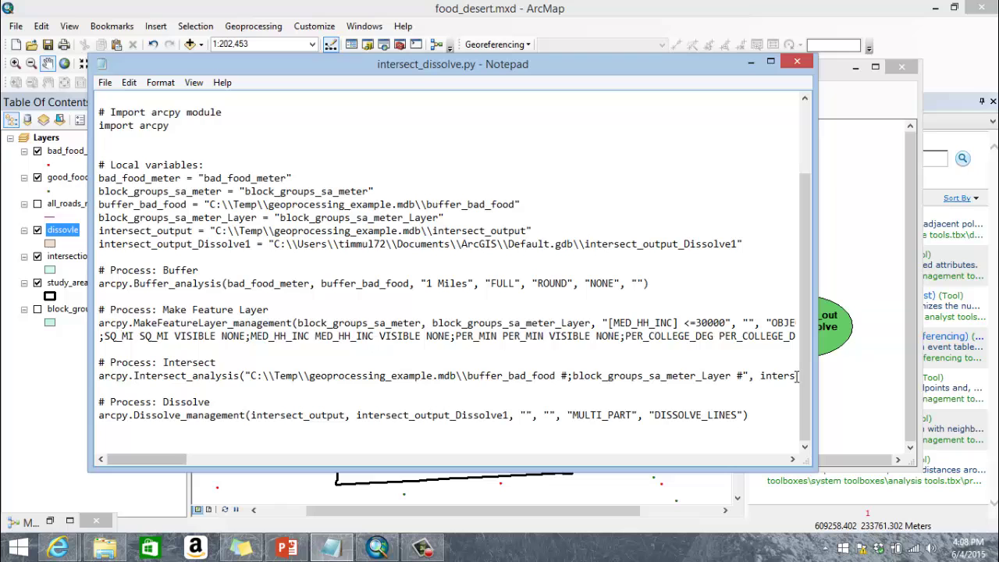
{"action": "left_click_drag", "start_coordinate": [802, 378], "coordinate": [792, 321]}
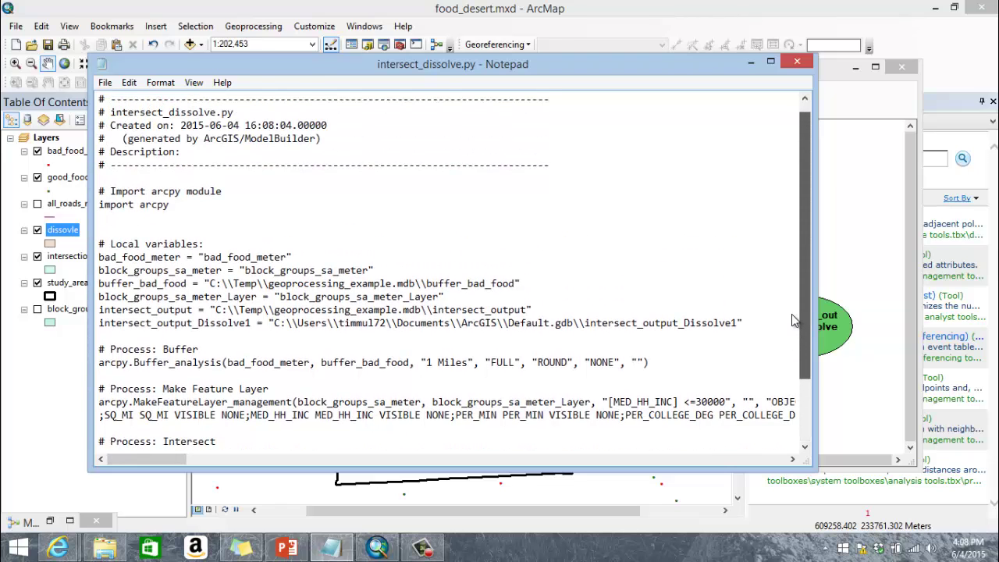
{"action": "scroll", "coordinate": [791, 316], "scroll_direction": "down", "scroll_amount": 2}
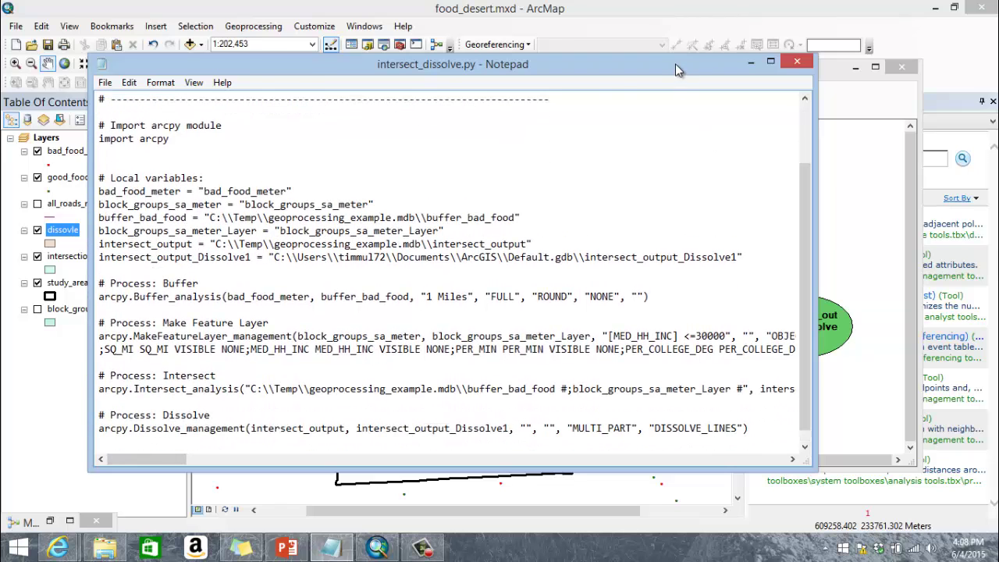
- Rearrange the script and model windows, ending with Notepad minimized and the model shifted left
{"action": "left_click_drag", "start_coordinate": [675, 63], "coordinate": [441, 121]}
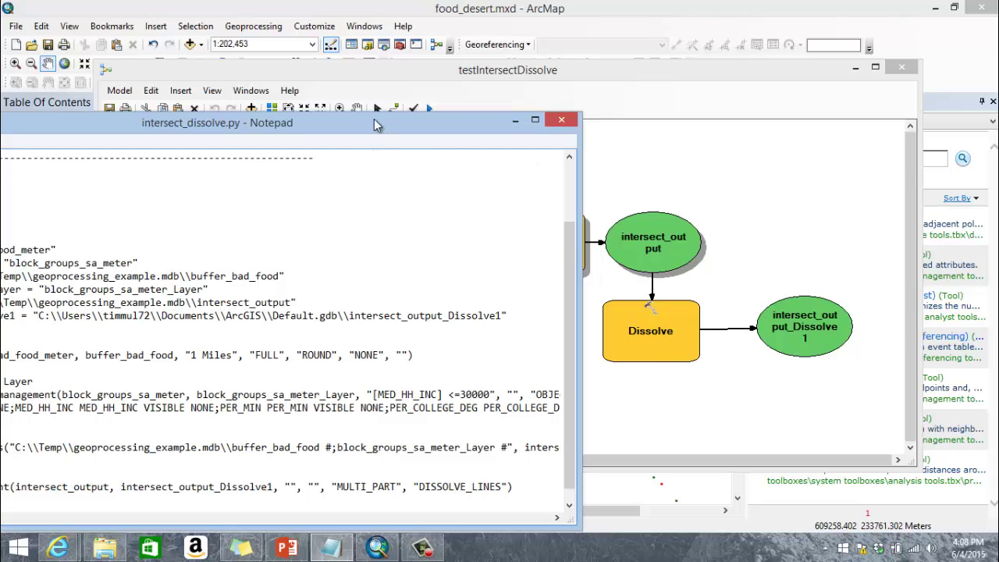
{"action": "left_click_drag", "start_coordinate": [374, 119], "coordinate": [586, 82]}
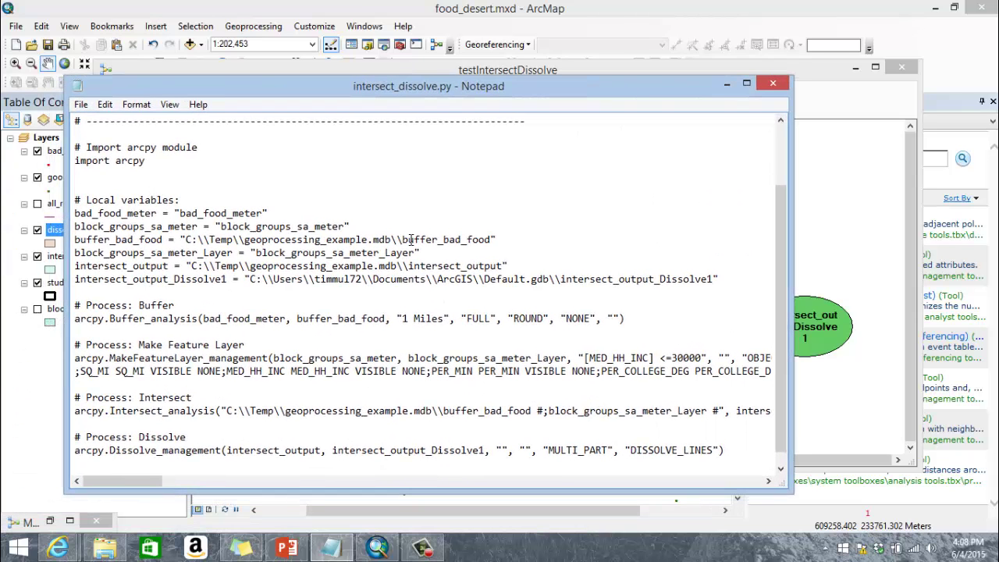
{"action": "left_click_drag", "start_coordinate": [780, 298], "coordinate": [773, 233]}
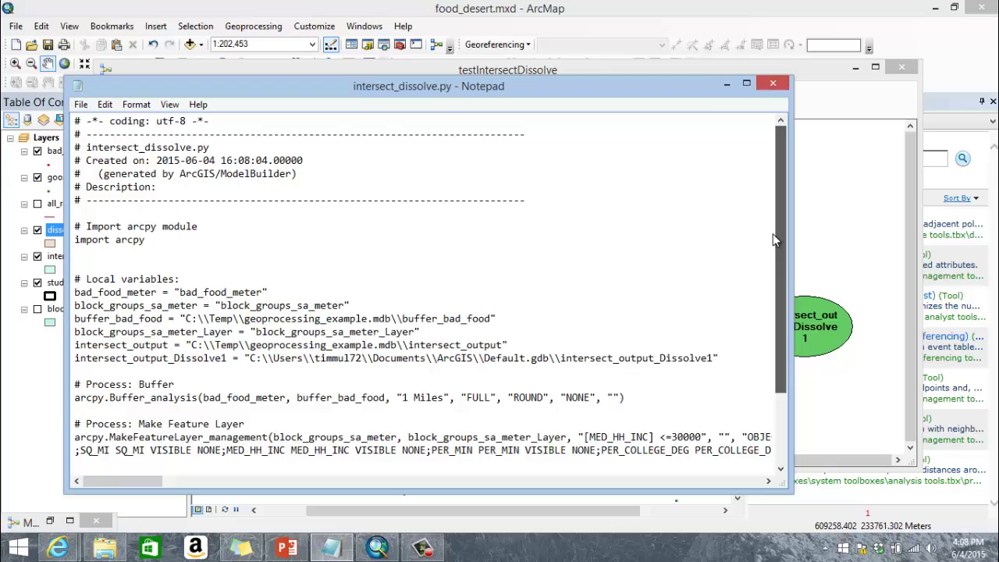
{"action": "left_click", "coordinate": [770, 83]}
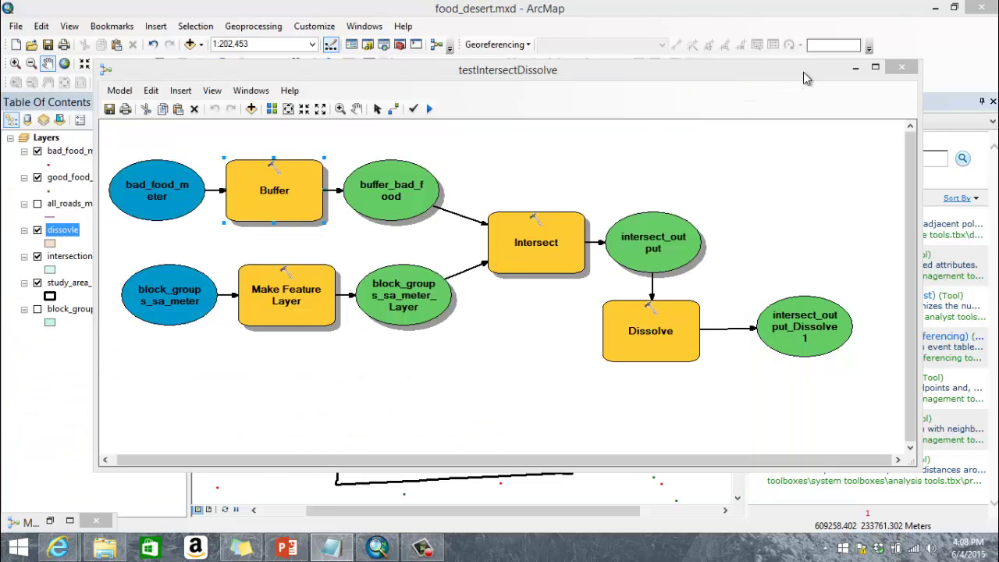
{"action": "left_click_drag", "start_coordinate": [804, 72], "coordinate": [847, 69]}
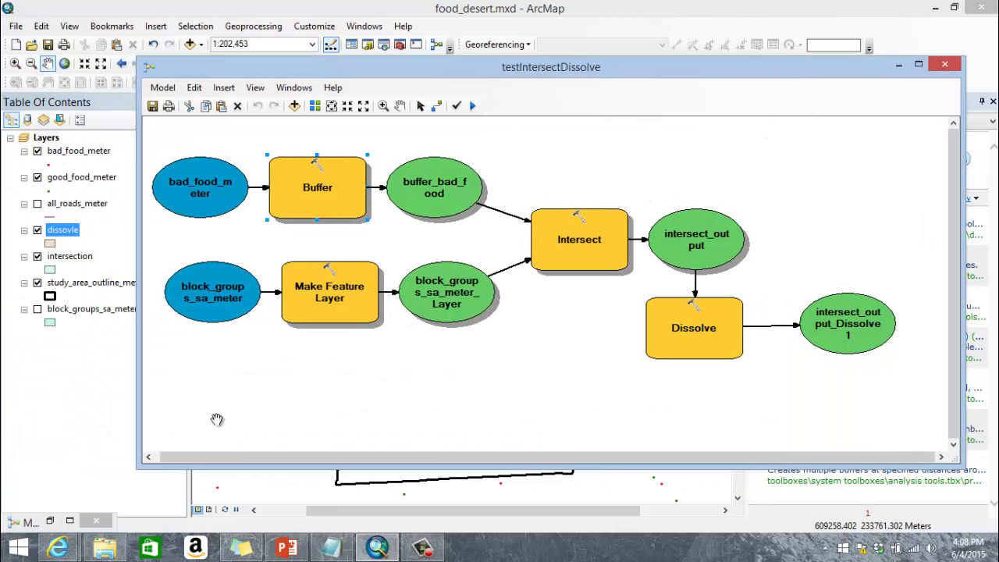
{"action": "mouse_move", "coordinate": [344, 555]}
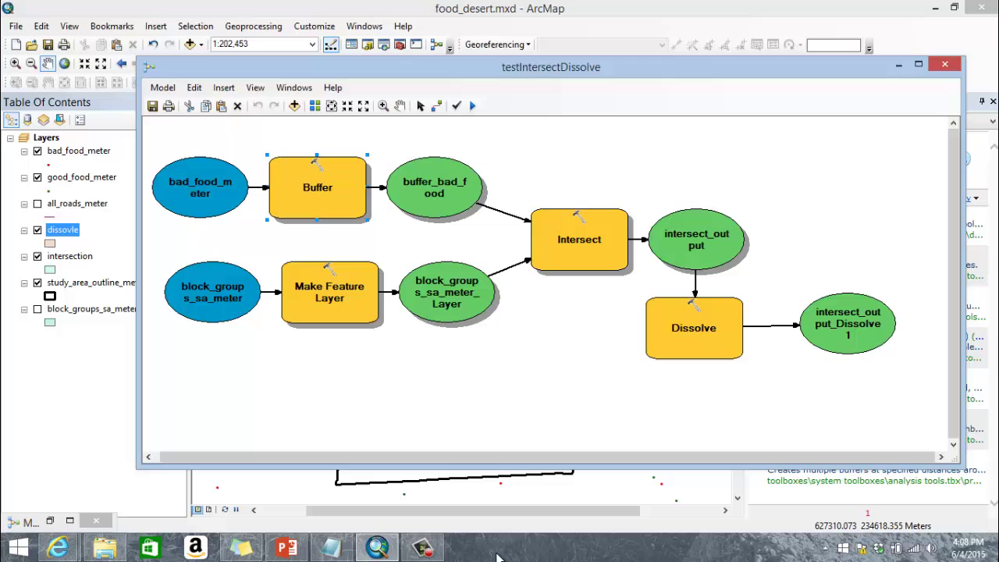
{"action": "left_click", "coordinate": [328, 549]}
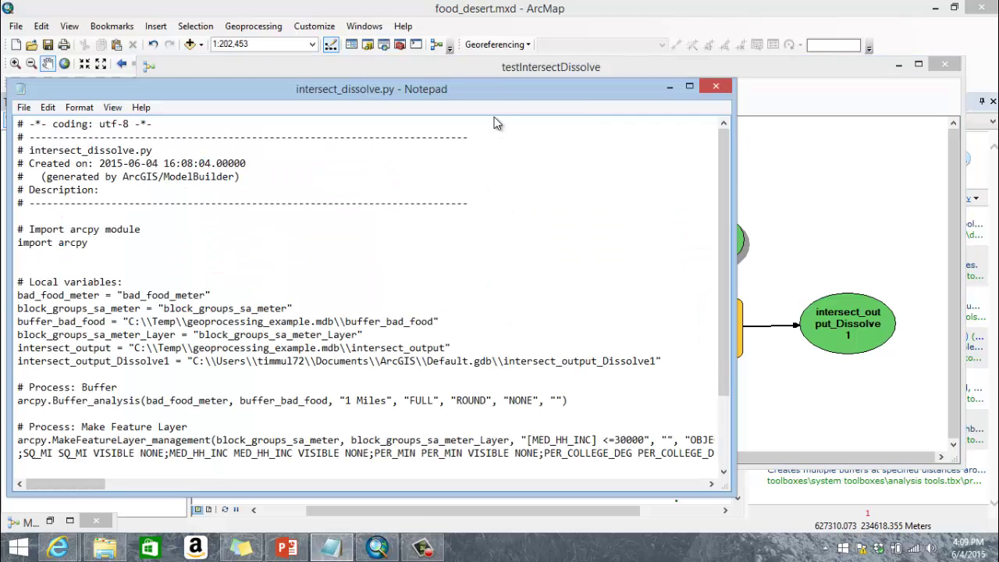
{"action": "left_click_drag", "start_coordinate": [497, 98], "coordinate": [525, 84]}
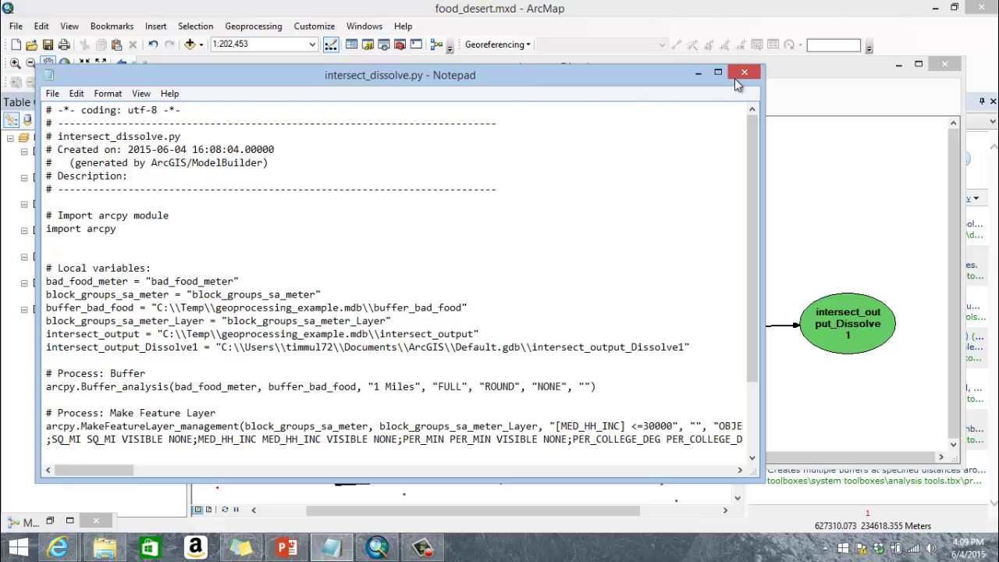
{"action": "left_click", "coordinate": [700, 71]}
{"action": "left_click_drag", "start_coordinate": [825, 76], "coordinate": [732, 88]}
{"action": "left_click", "coordinate": [850, 76]}
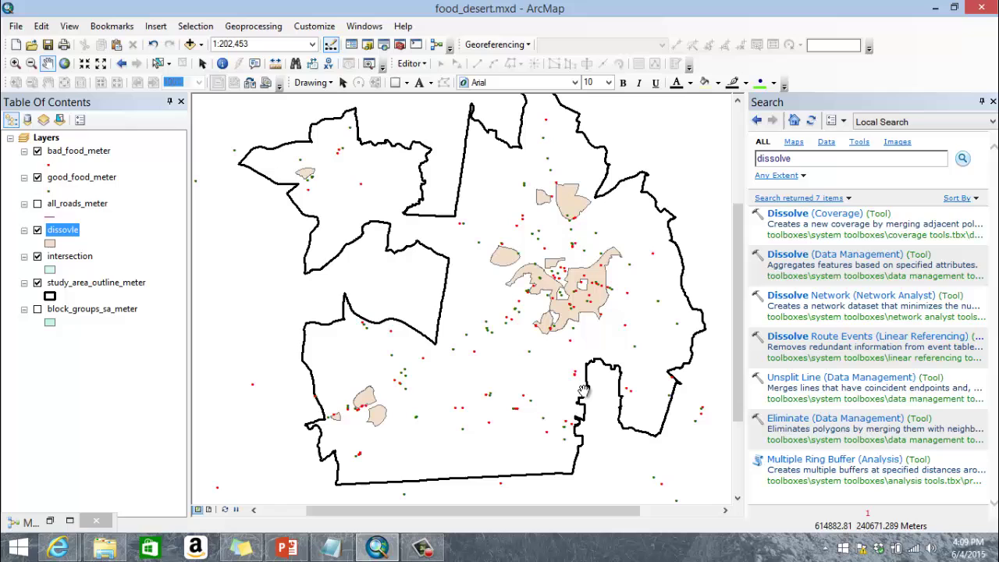